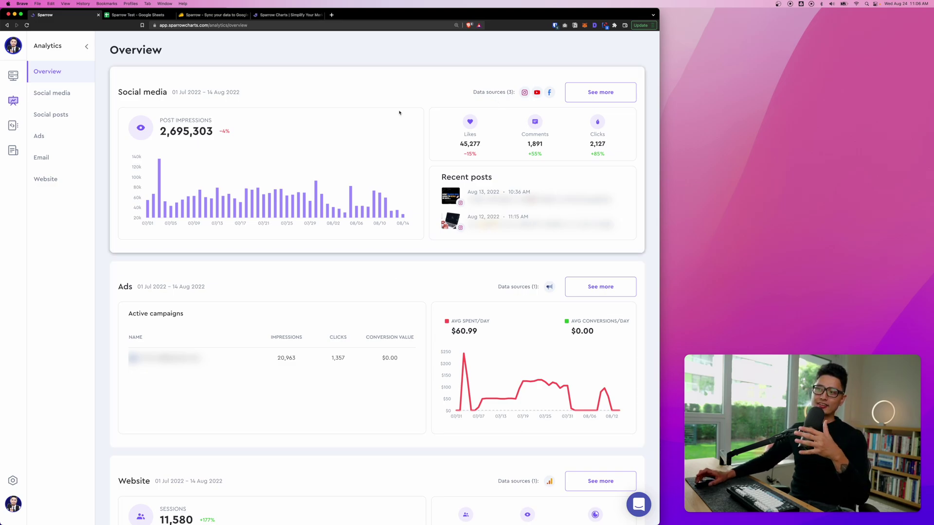
Cycle from the Sparrow Test spreadsheet and Sparrow Charts homepage to the AppSumo Sparrow deal page.
{"action": "mouse_move", "coordinate": [414, 205]}
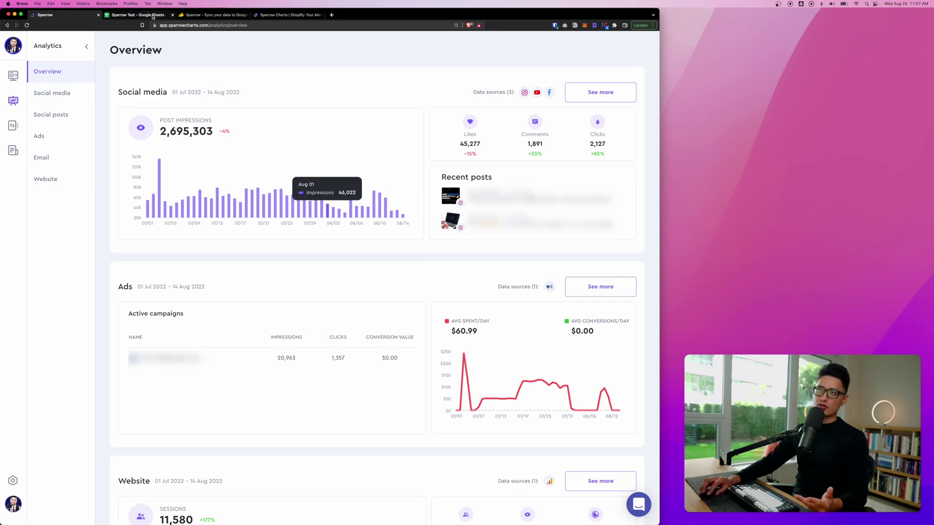
{"action": "key", "text": "ctrl+Tab"}
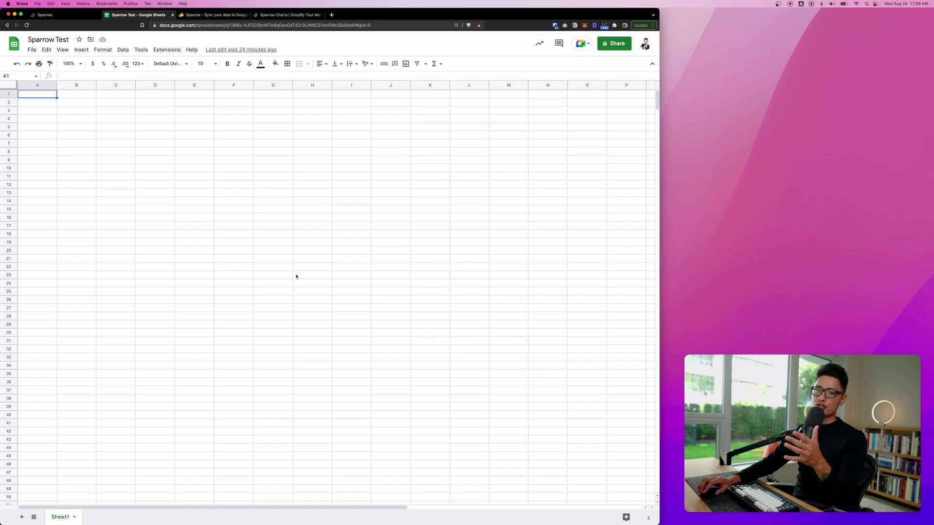
{"action": "key", "text": "ctrl+Tab"}
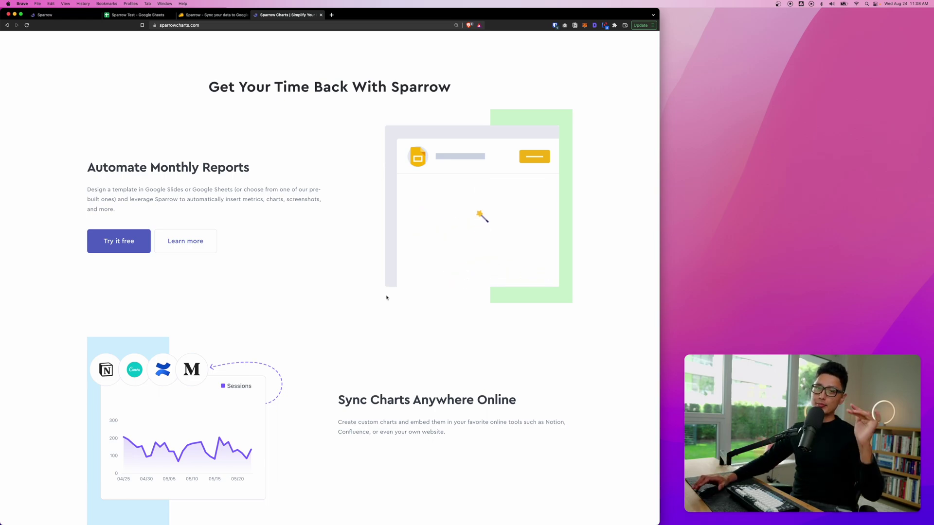
{"action": "key", "text": "ctrl+shift+Tab"}
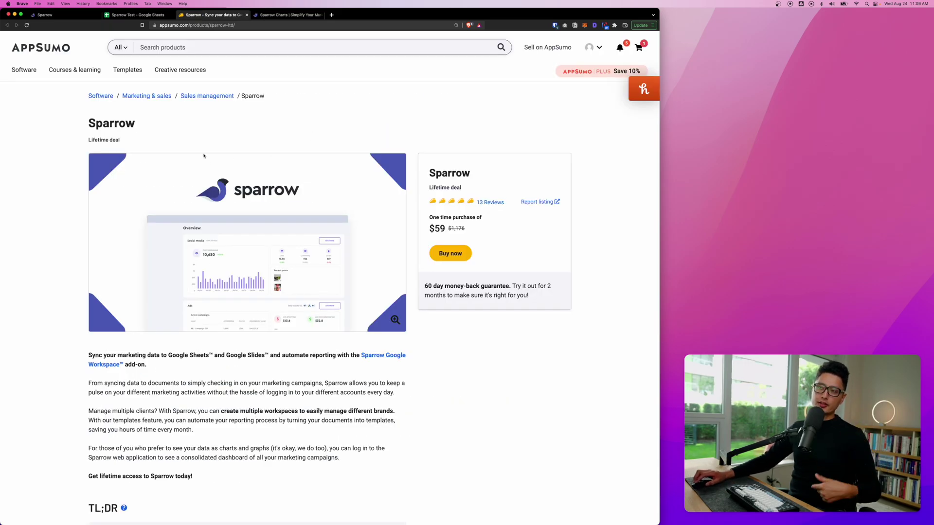
Highlight the plan perks: 20 data source connections, unlimited workspaces and templates, refresh schedules.
{"action": "scroll", "coordinate": [413, 245], "scroll_direction": "down", "scroll_amount": 10}
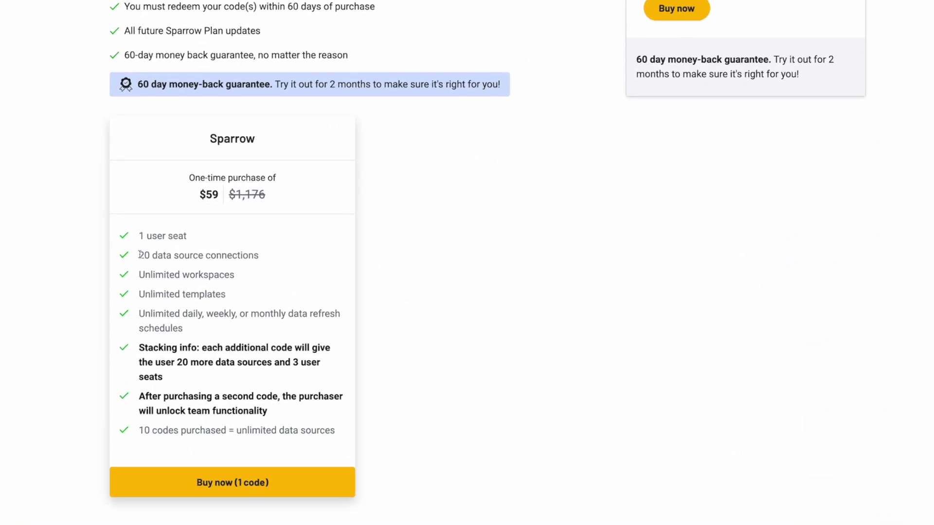
{"action": "left_click_drag", "start_coordinate": [139, 254], "coordinate": [276, 258]}
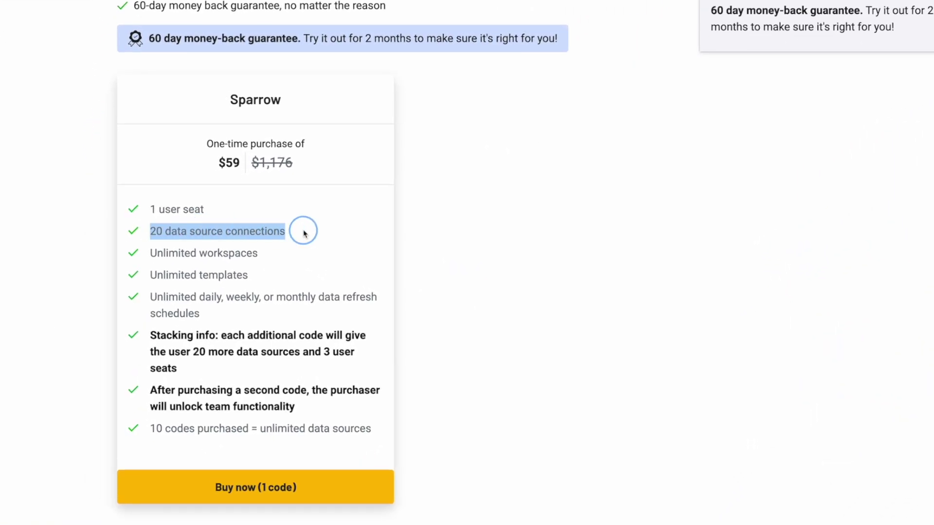
{"action": "left_click_drag", "start_coordinate": [165, 251], "coordinate": [273, 256]}
{"action": "left_click_drag", "start_coordinate": [166, 275], "coordinate": [303, 275]}
{"action": "left_click_drag", "start_coordinate": [177, 306], "coordinate": [222, 291]}
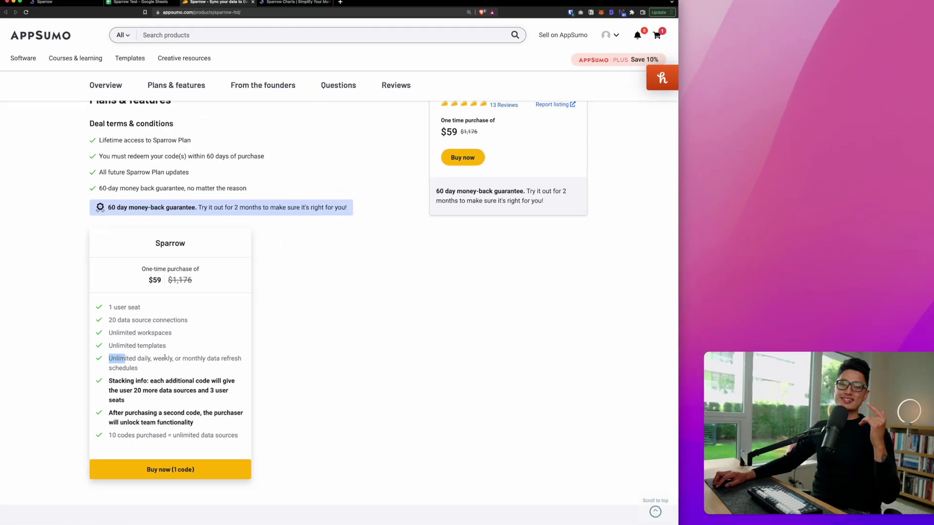
Clear the perk highlights and return to the Sparrow Charts homepage.
{"action": "left_click", "coordinate": [160, 360]}
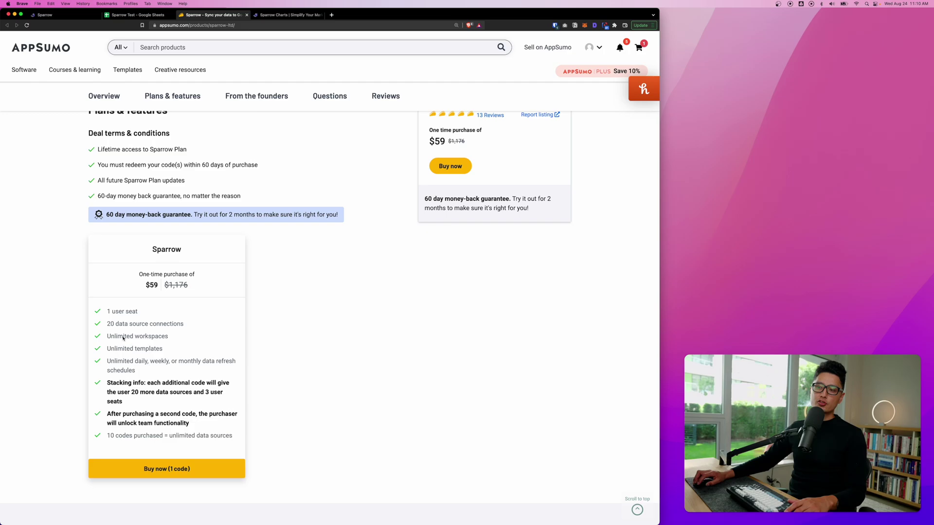
{"action": "left_click", "coordinate": [125, 311]}
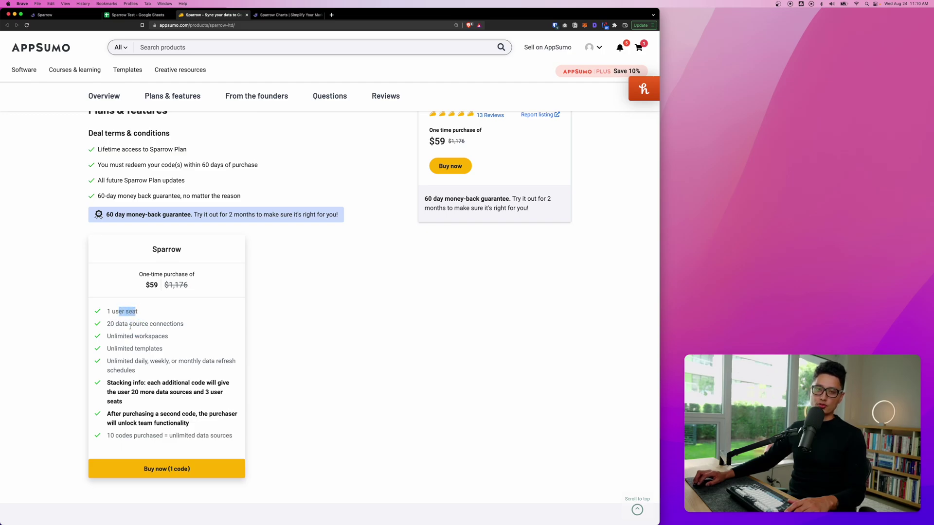
{"action": "key", "text": "ctrl+Tab"}
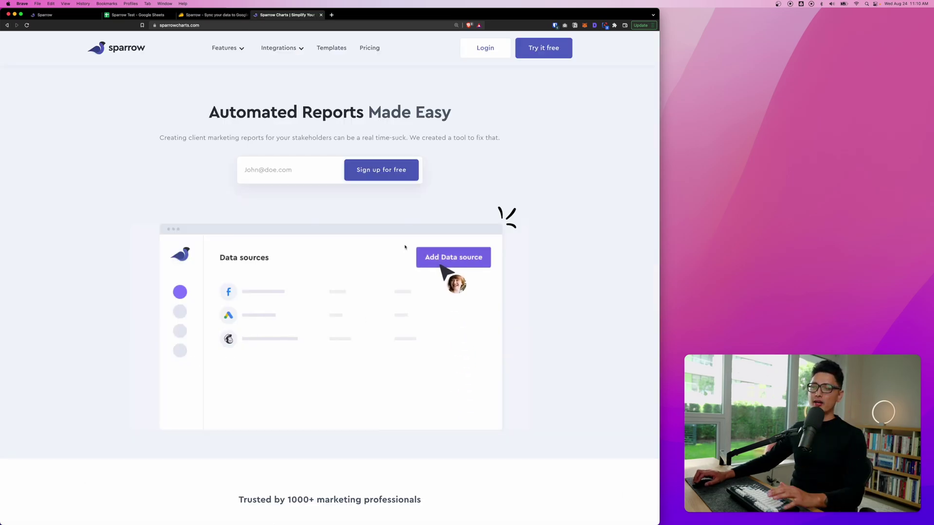
Scroll down through the sparrowcharts.com homepage.
{"action": "scroll", "coordinate": [354, 224], "scroll_direction": "down", "scroll_amount": 20}
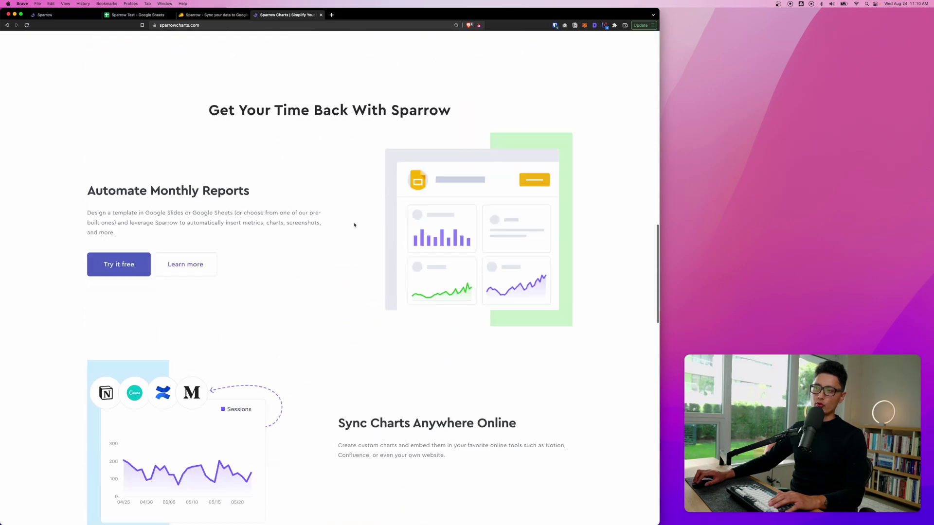
{"action": "scroll", "coordinate": [355, 223], "scroll_direction": "down", "scroll_amount": 7}
{"action": "scroll", "coordinate": [370, 234], "scroll_direction": "down", "scroll_amount": 10}
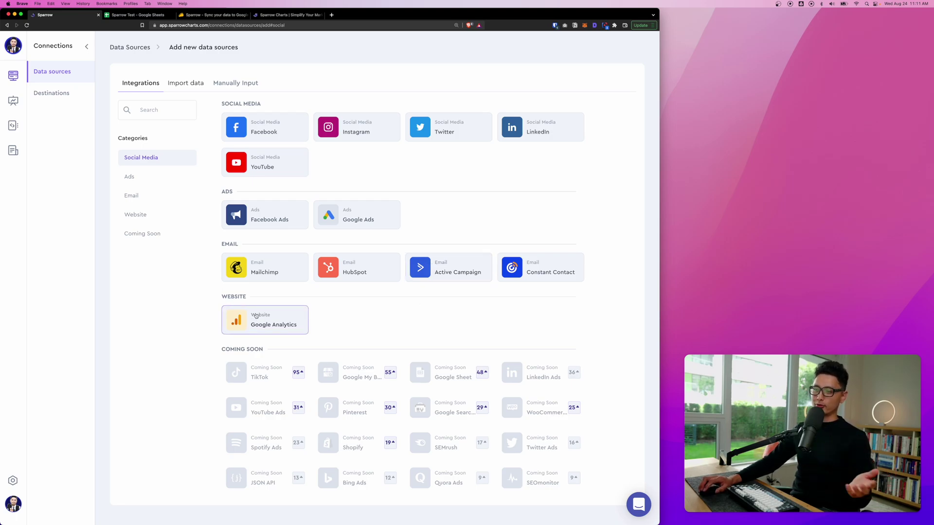
Scroll through the Integrations list and Coming Soon cards, then back to the top.
{"action": "scroll", "coordinate": [255, 318], "scroll_direction": "down", "scroll_amount": 5}
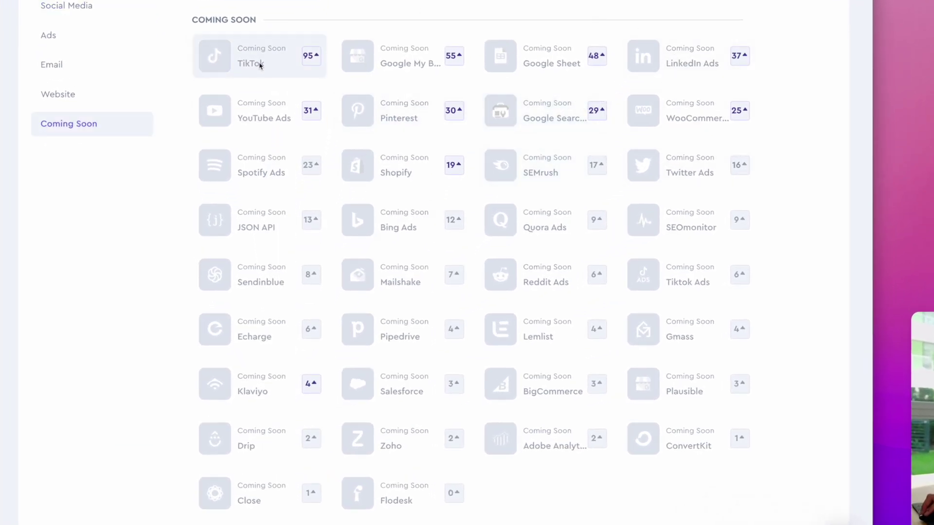
{"action": "scroll", "coordinate": [250, 108], "scroll_direction": "up", "scroll_amount": 1}
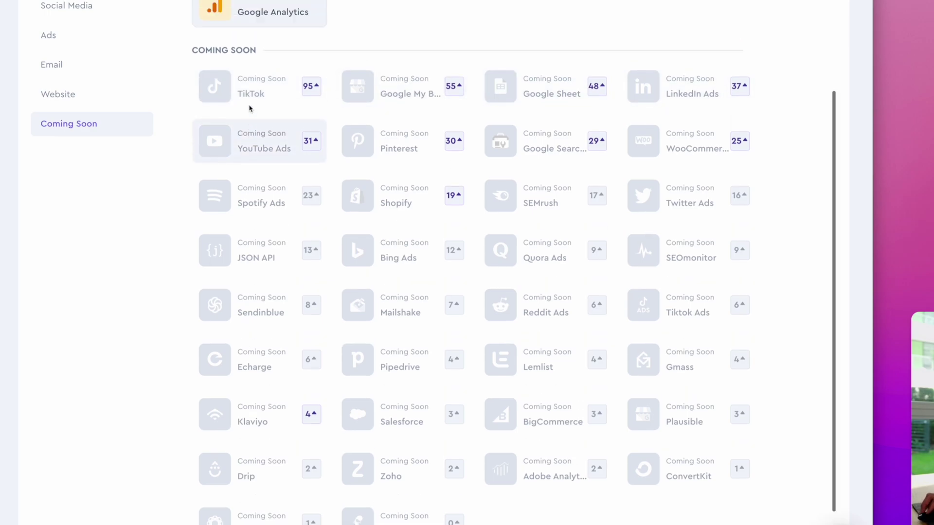
{"action": "scroll", "coordinate": [264, 136], "scroll_direction": "down", "scroll_amount": 1}
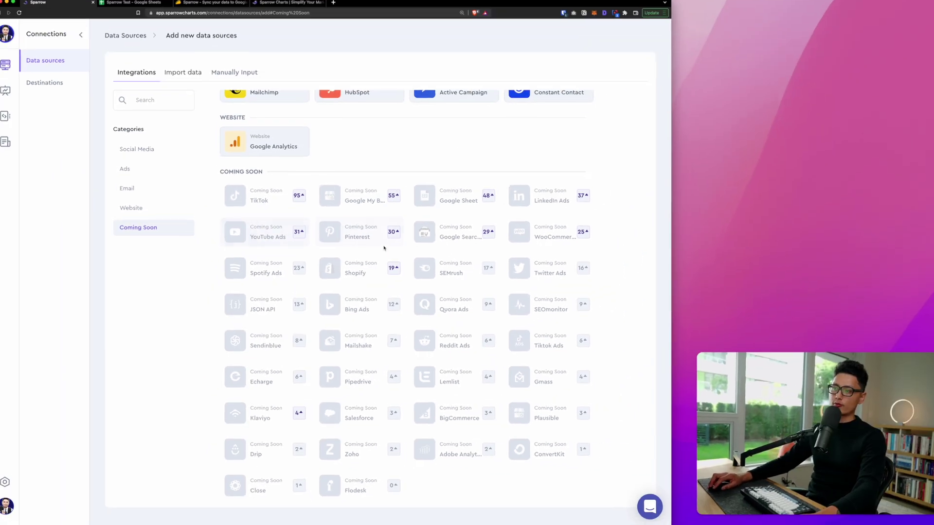
{"action": "scroll", "coordinate": [267, 161], "scroll_direction": "up", "scroll_amount": 5}
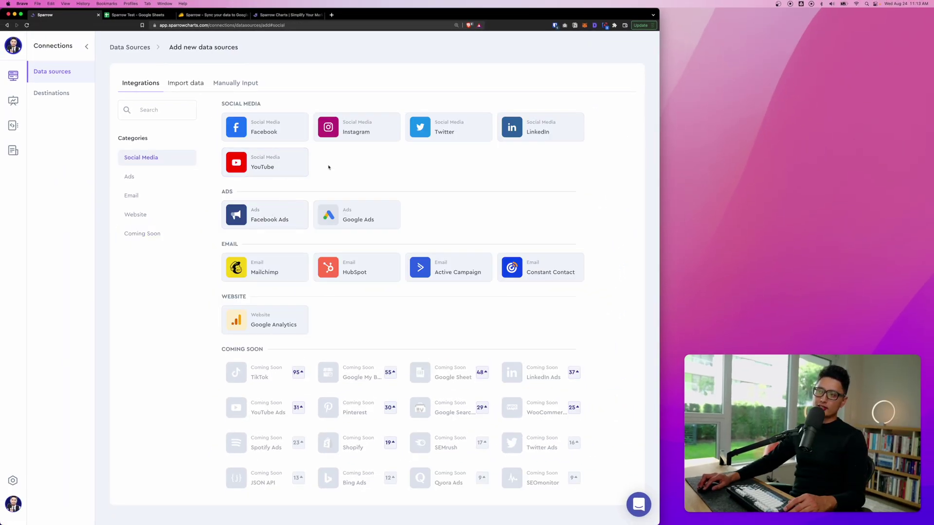
Begin connecting a YouTube data source, then cancel the Google sign-in and close the dialog.
{"action": "left_click", "coordinate": [258, 166]}
{"action": "left_click", "coordinate": [256, 336]}
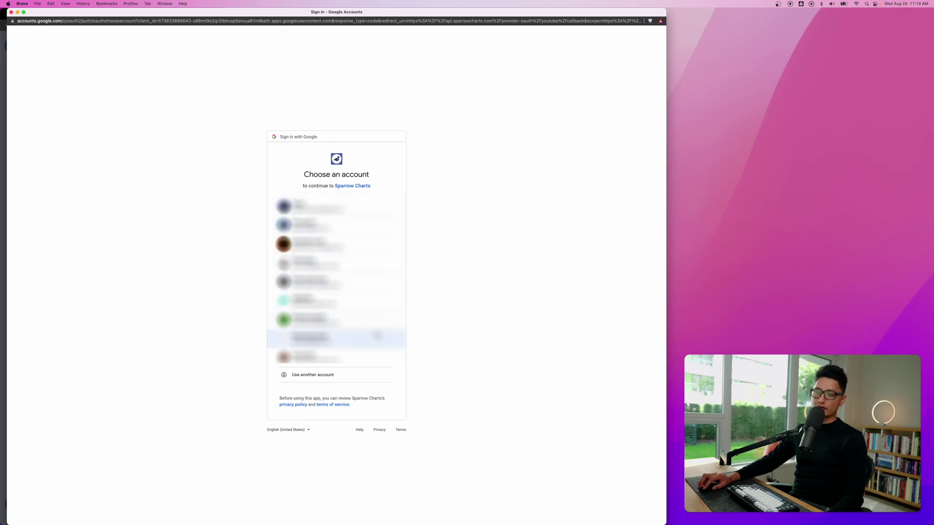
{"action": "left_click", "coordinate": [11, 13]}
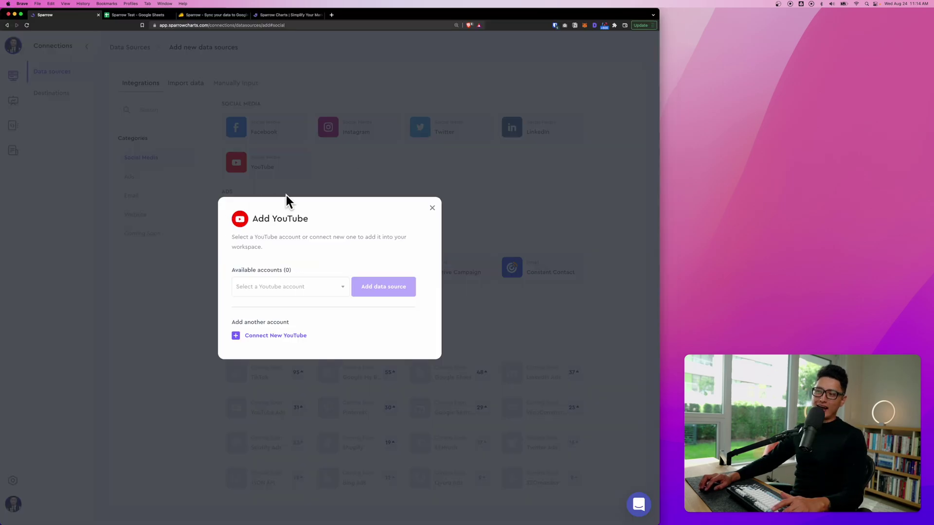
{"action": "left_click", "coordinate": [433, 209]}
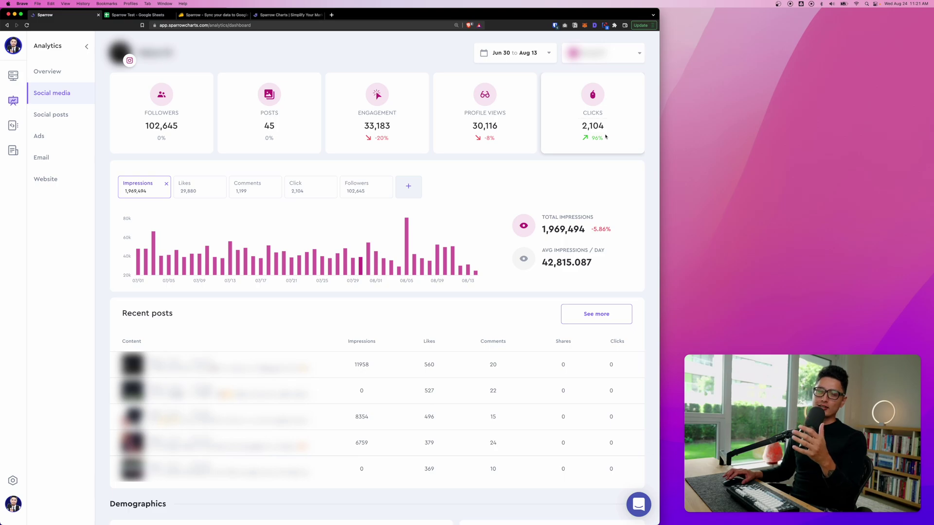
Switch the social media chart to Clicks and scroll down to the Demographics section.
{"action": "left_click", "coordinate": [606, 136]}
{"action": "scroll", "coordinate": [606, 137], "scroll_direction": "down", "scroll_amount": 4}
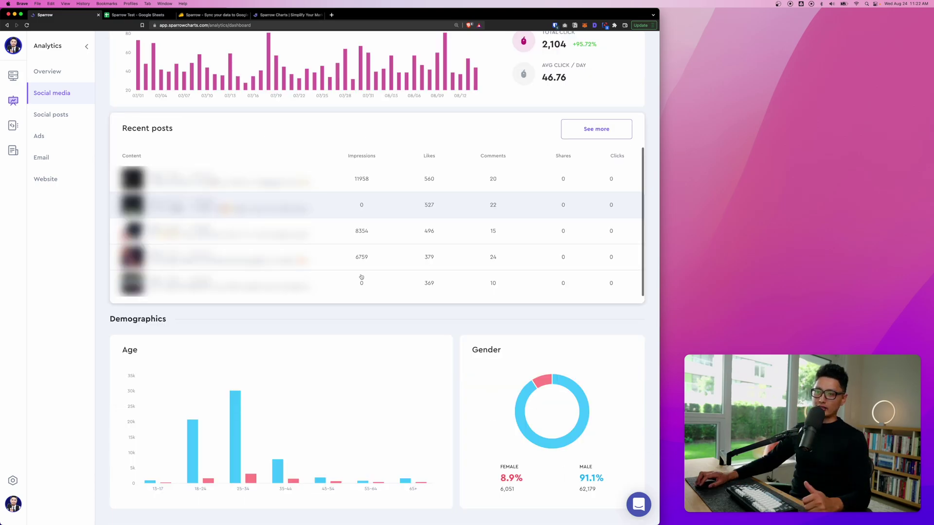
{"action": "mouse_move", "coordinate": [245, 412]}
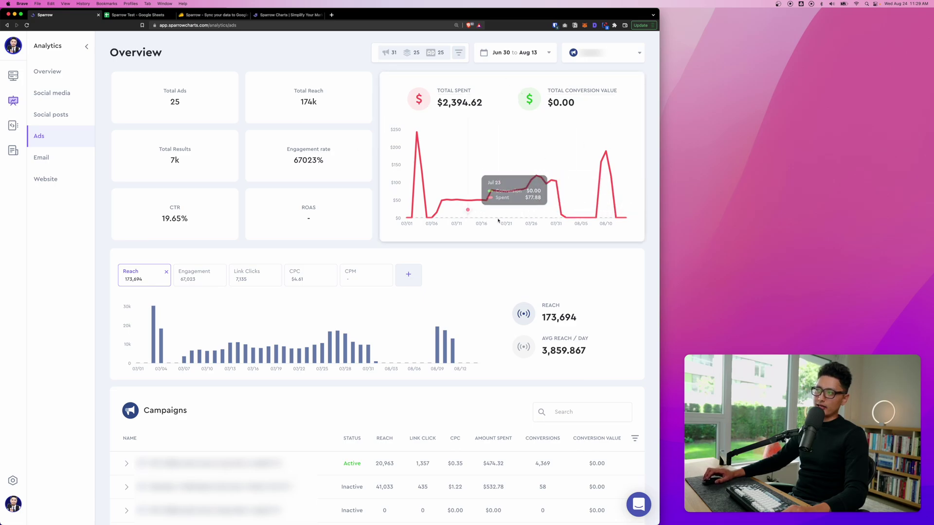
Scroll the Website analytics overview down to the Device types section, briefly highlighting its heading.
{"action": "scroll", "coordinate": [441, 295], "scroll_direction": "down", "scroll_amount": 1}
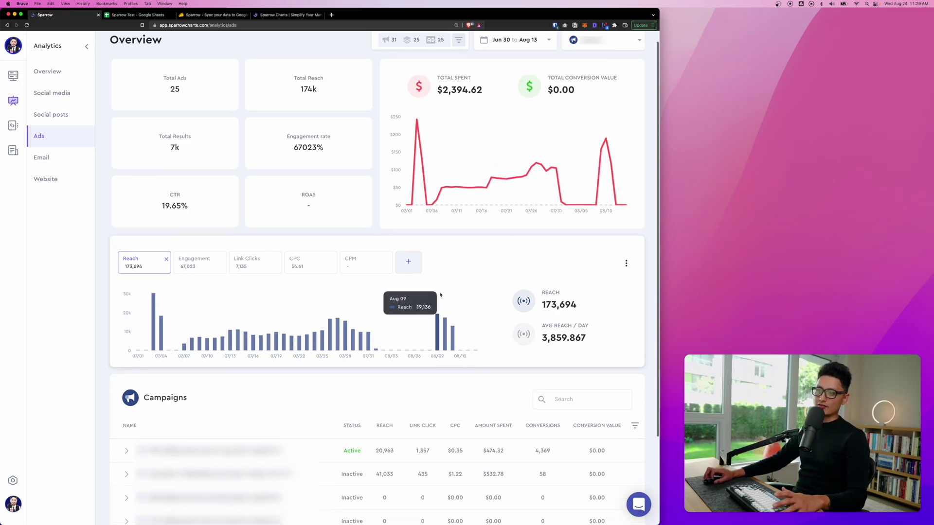
{"action": "scroll", "coordinate": [440, 295], "scroll_direction": "down", "scroll_amount": 5}
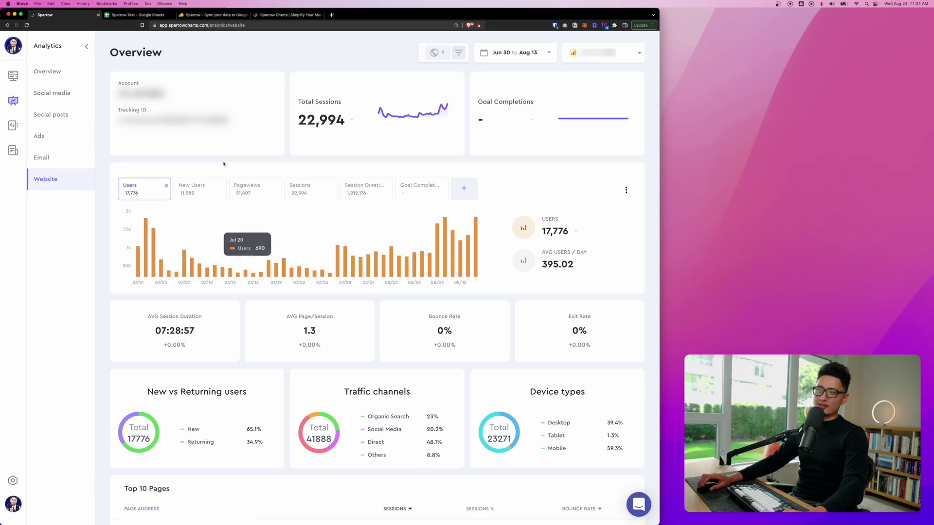
{"action": "scroll", "coordinate": [303, 190], "scroll_direction": "down", "scroll_amount": 5}
{"action": "left_click_drag", "start_coordinate": [585, 168], "coordinate": [469, 146]}
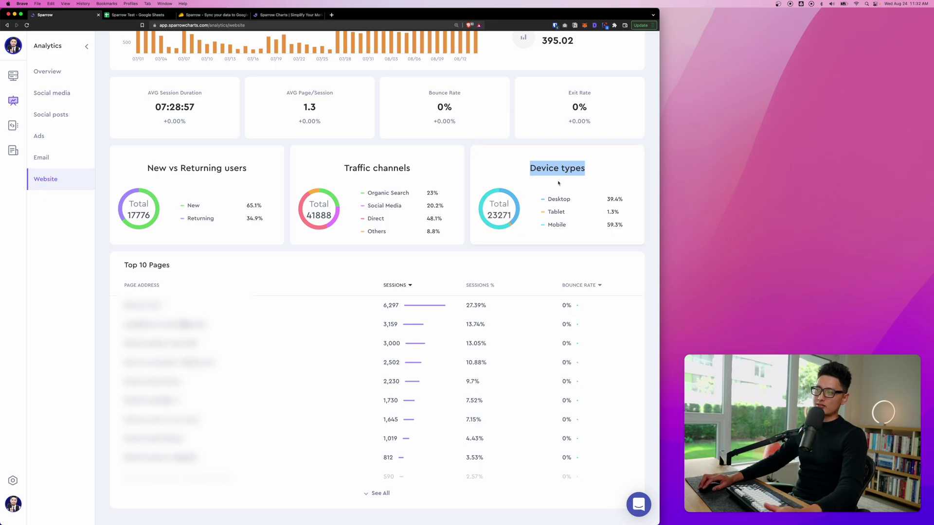
{"action": "left_click", "coordinate": [504, 194]}
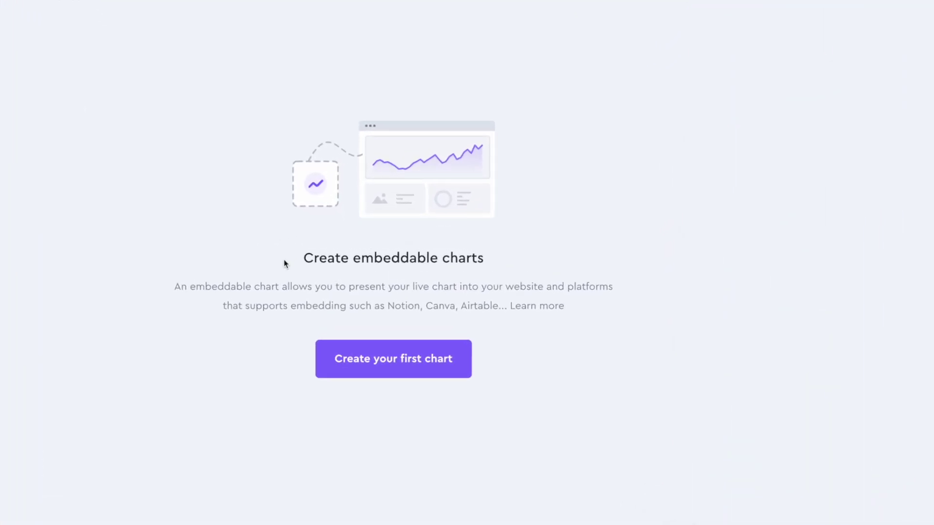
Create a first embeddable chart using the Average Session Duration metric.
{"action": "left_click_drag", "start_coordinate": [284, 261], "coordinate": [562, 269]}
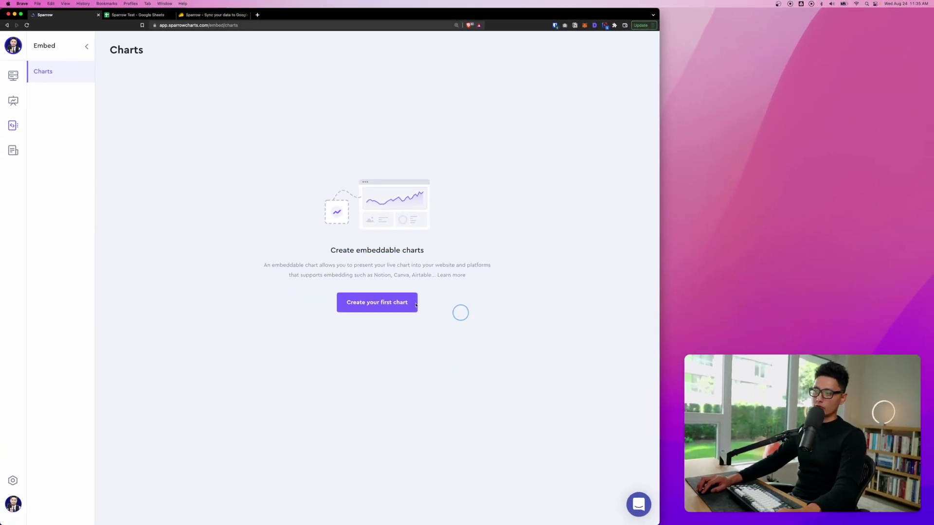
{"action": "left_click", "coordinate": [349, 365]}
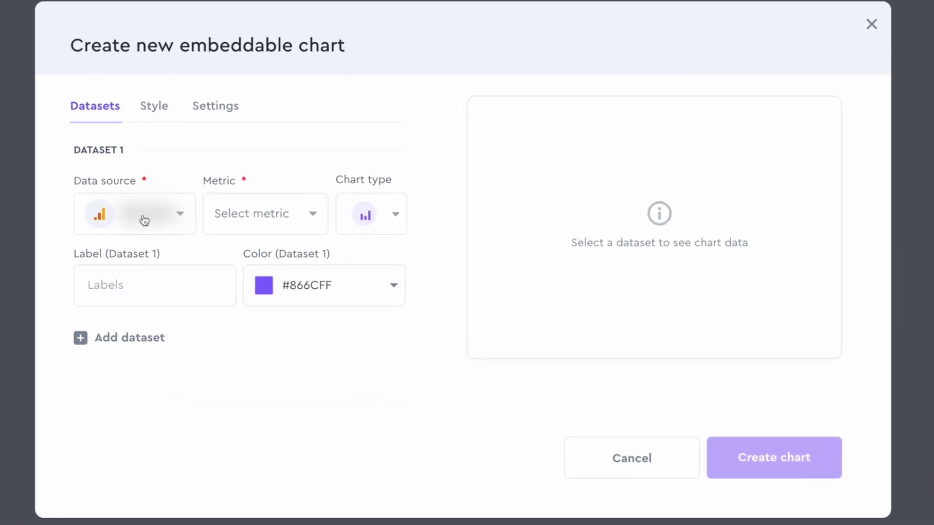
{"action": "left_click", "coordinate": [233, 256]}
{"action": "left_click", "coordinate": [281, 309]}
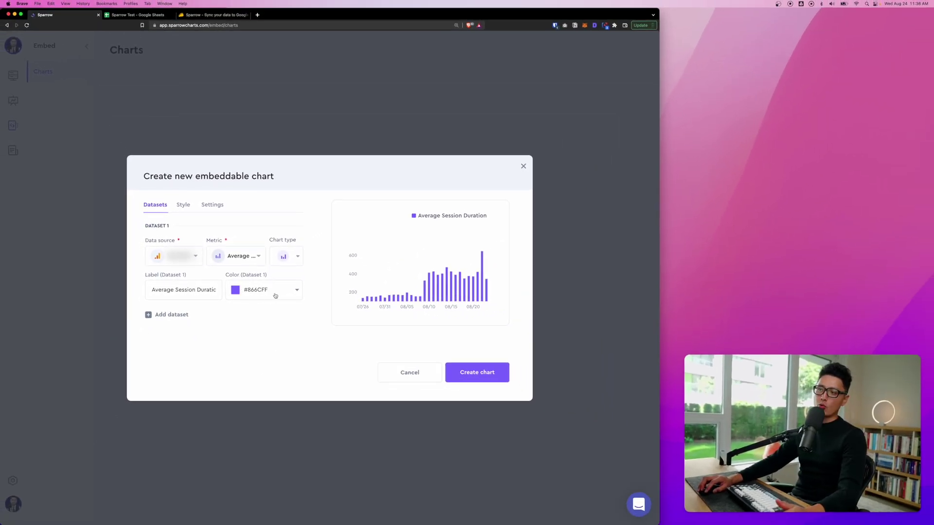
Toggle the chart's daily auto-sync on and back off in its settings.
{"action": "left_click", "coordinate": [212, 204]}
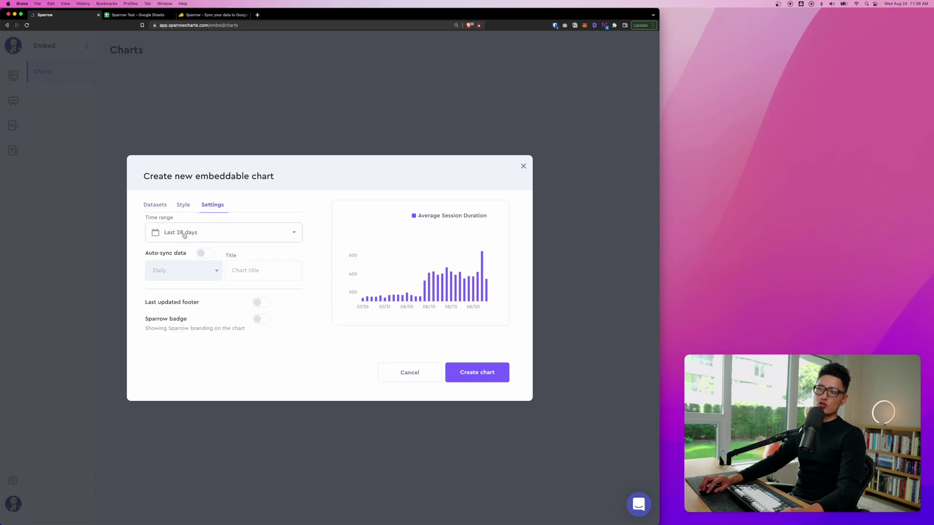
{"action": "left_click", "coordinate": [203, 253]}
{"action": "left_click", "coordinate": [203, 253]}
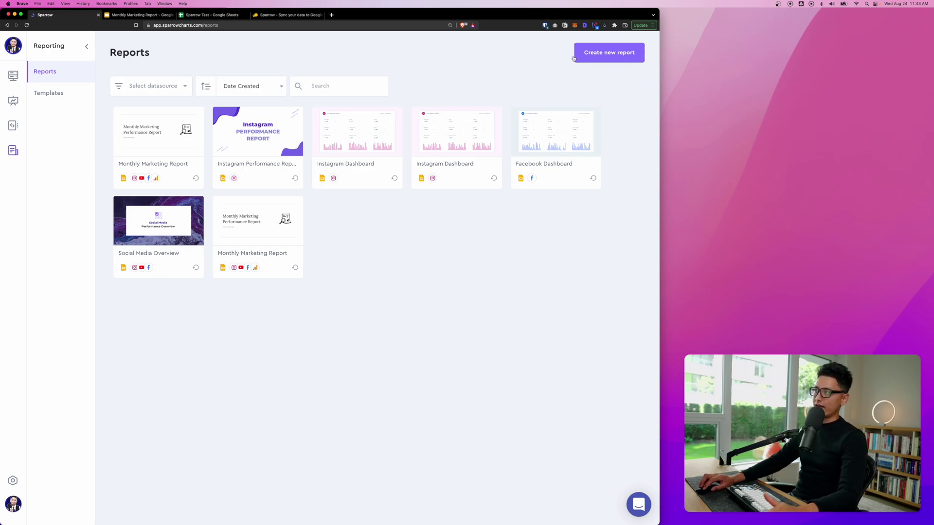
Start a new report from the Social Media Overview template and advance to the review step.
{"action": "left_click", "coordinate": [626, 54]}
{"action": "left_click", "coordinate": [355, 229]}
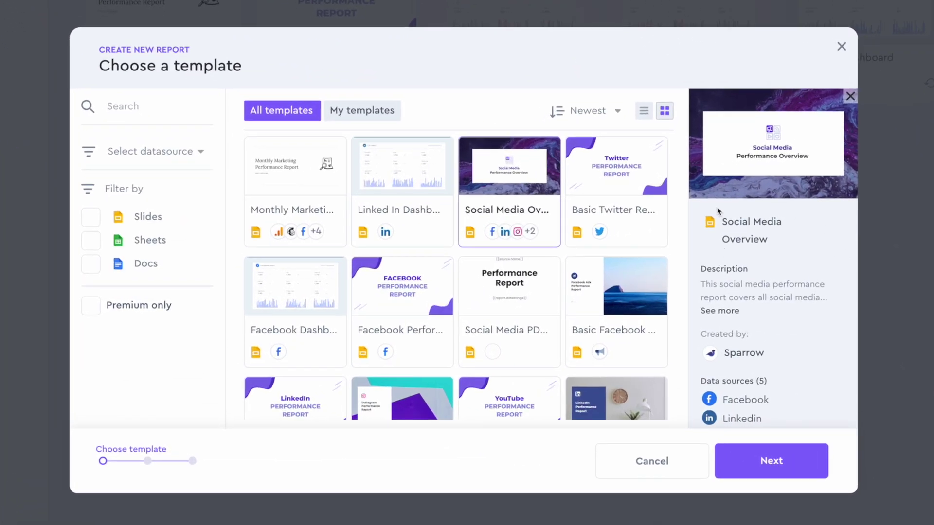
{"action": "scroll", "coordinate": [774, 300], "scroll_direction": "down", "scroll_amount": 2}
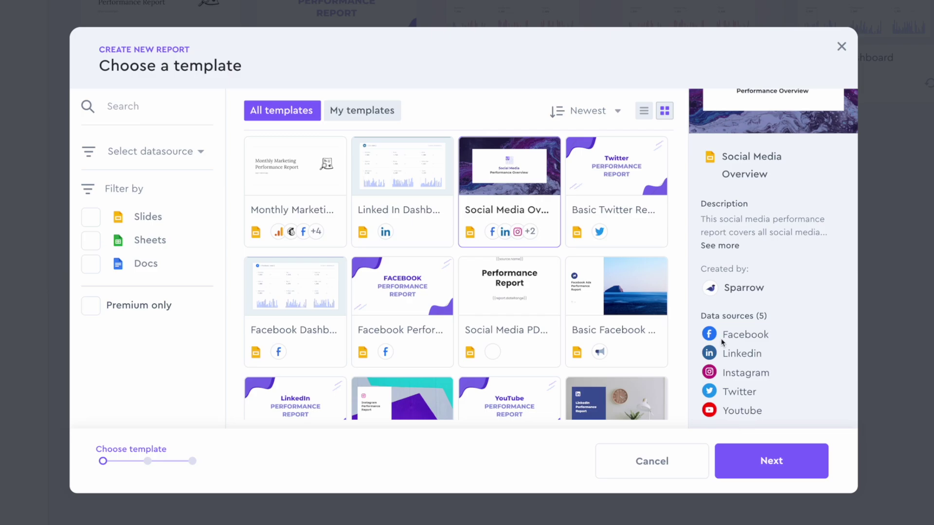
{"action": "left_click", "coordinate": [765, 468]}
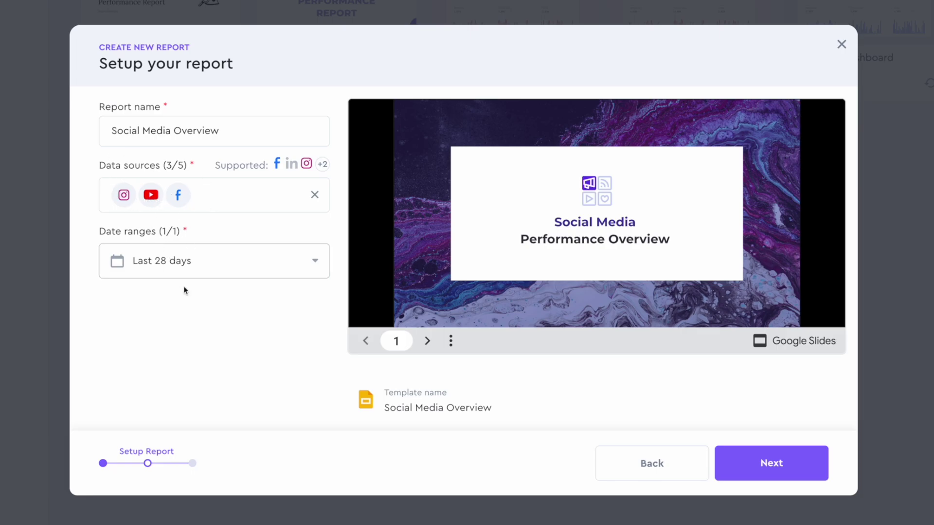
{"action": "key", "text": "Return"}
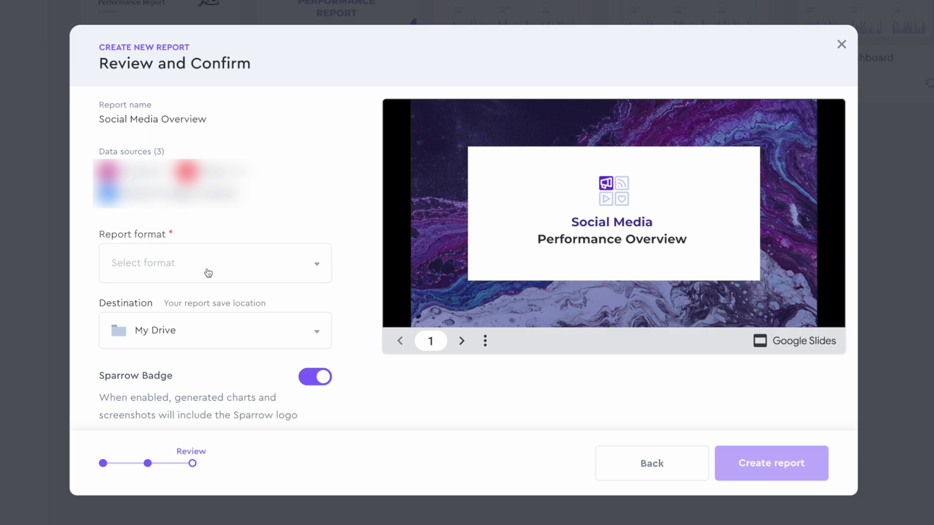
Set the report format to Slides, turn off the Sparrow badge, create the report and open it.
{"action": "left_click", "coordinate": [207, 266]}
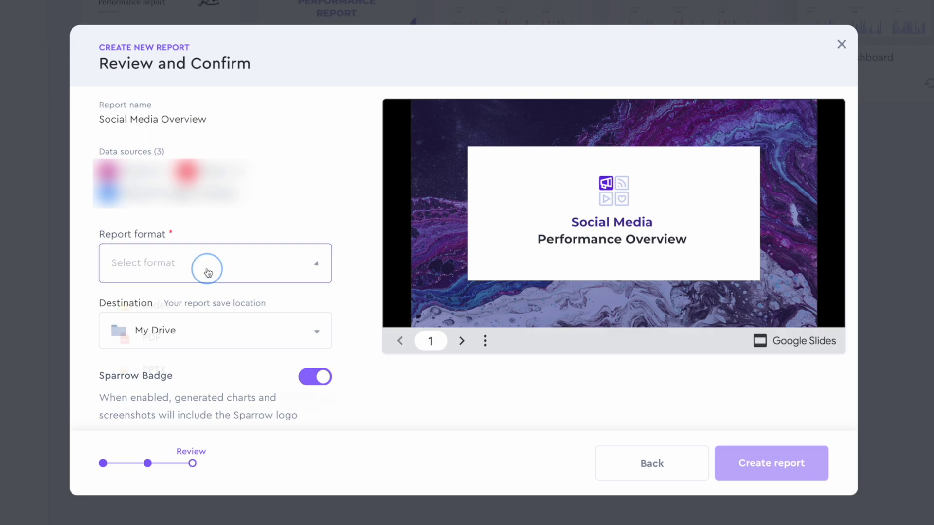
{"action": "left_click", "coordinate": [173, 312]}
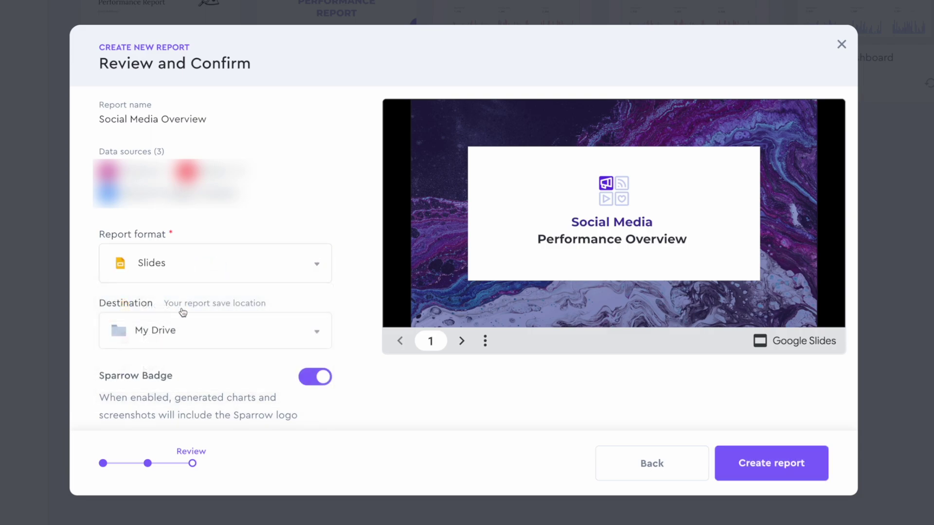
{"action": "left_click", "coordinate": [211, 261]}
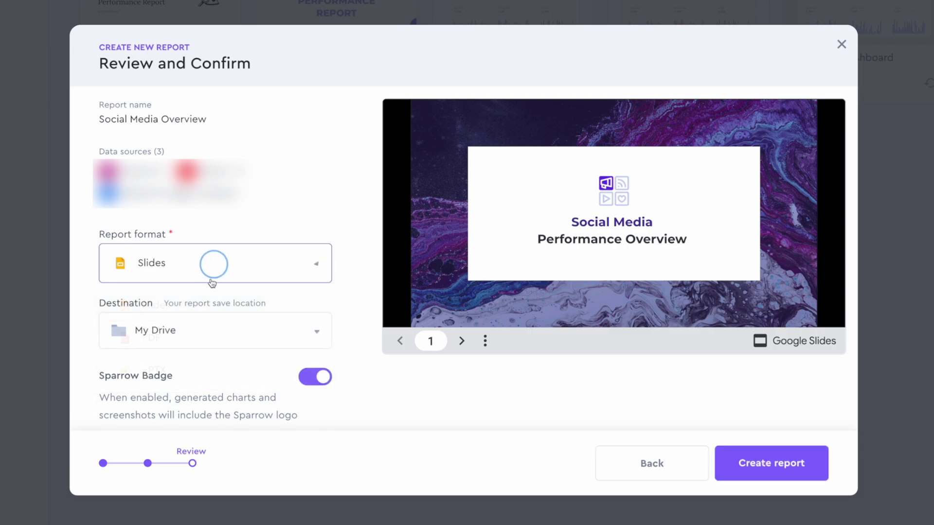
{"action": "left_click", "coordinate": [378, 387]}
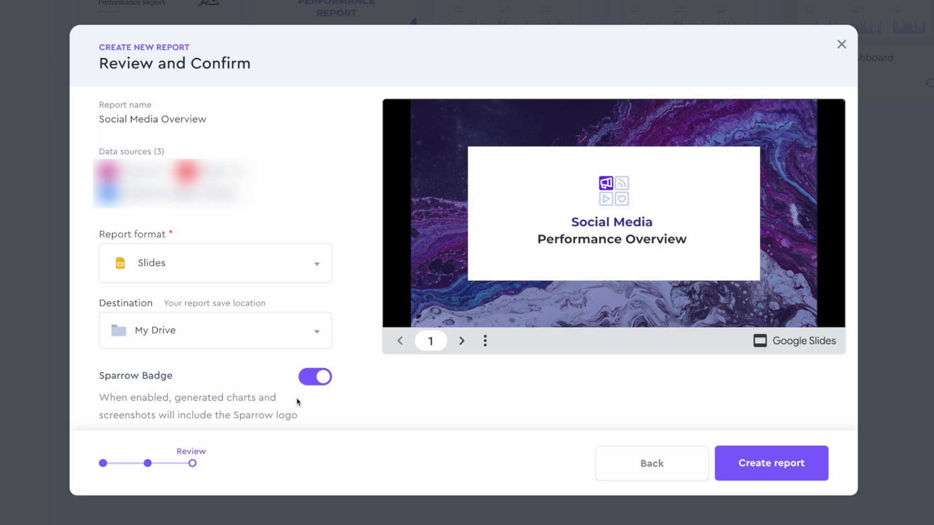
{"action": "left_click", "coordinate": [301, 383]}
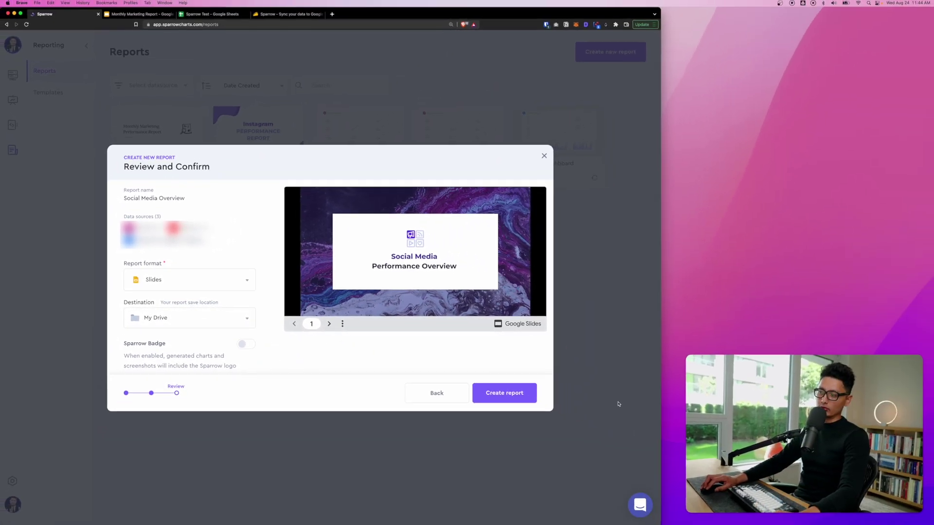
{"action": "left_click", "coordinate": [513, 390]}
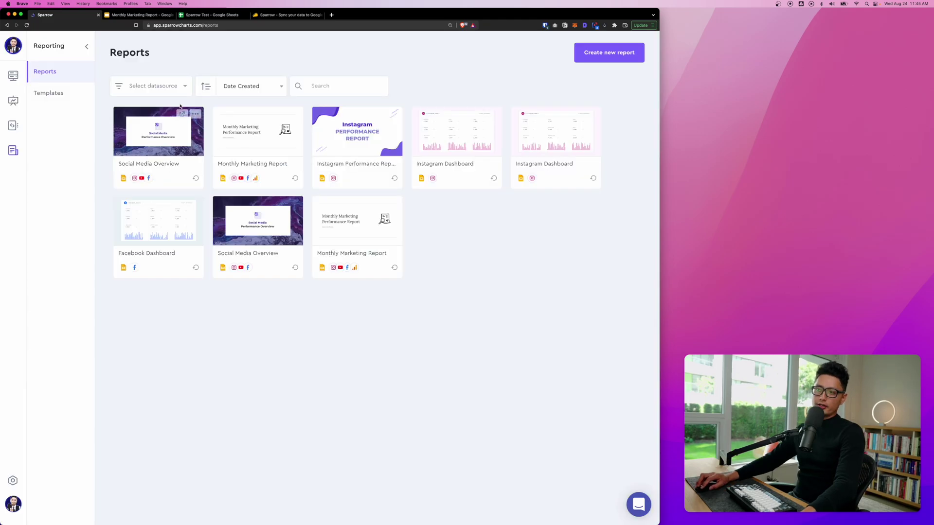
{"action": "left_click", "coordinate": [161, 147]}
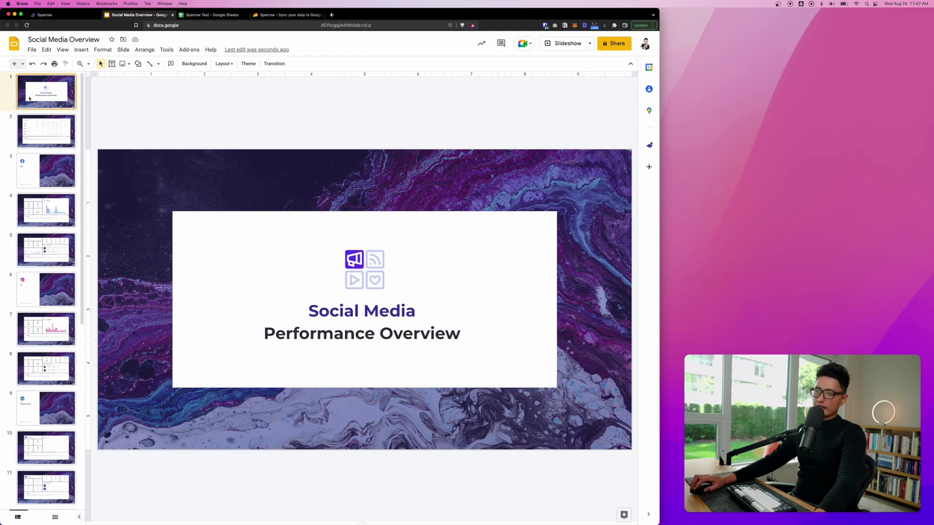
Go to slide 2 and select its Overview table of per-account metrics.
{"action": "left_click", "coordinate": [52, 130]}
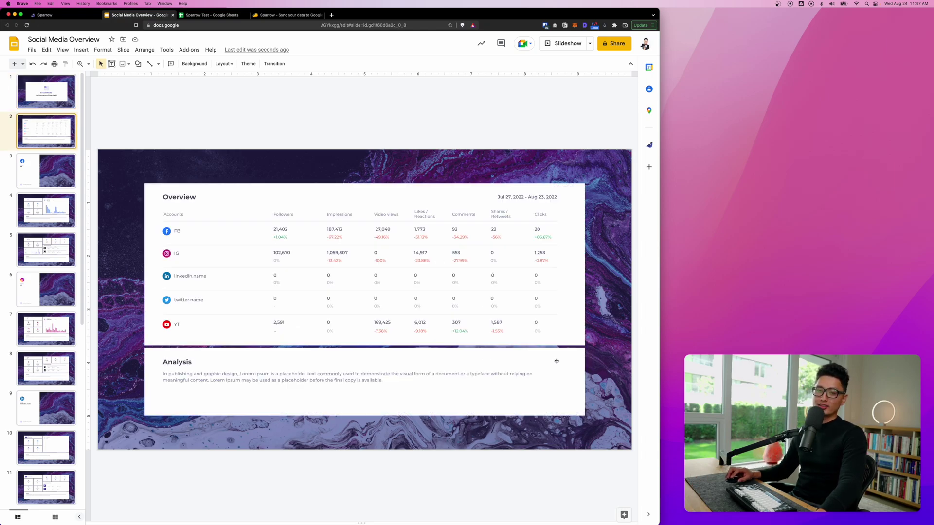
{"action": "left_click", "coordinate": [510, 348]}
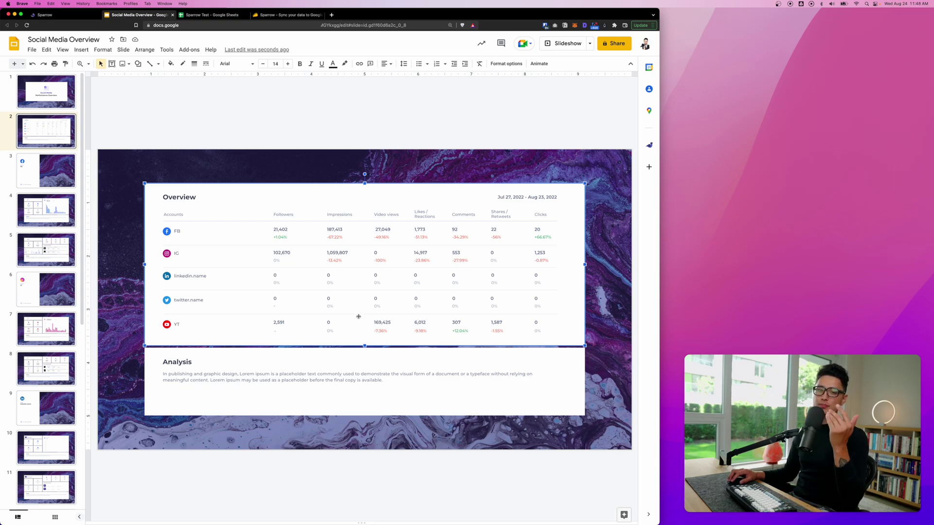
{"action": "left_click", "coordinate": [189, 50]}
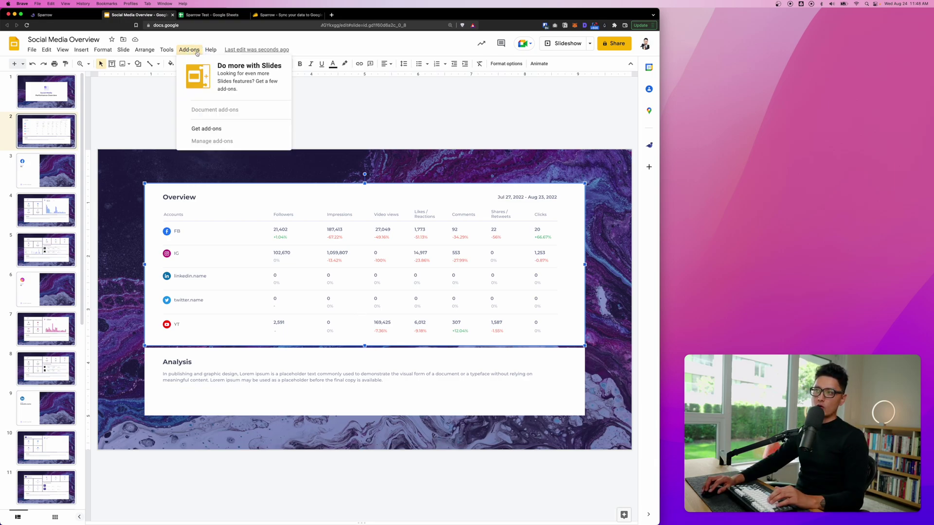
{"action": "left_click", "coordinate": [206, 130]}
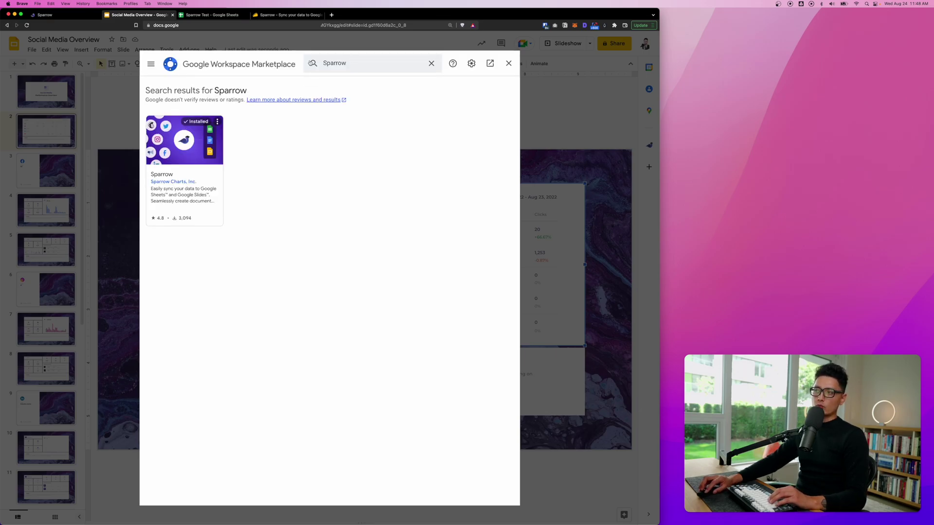
{"action": "left_click", "coordinate": [170, 169]}
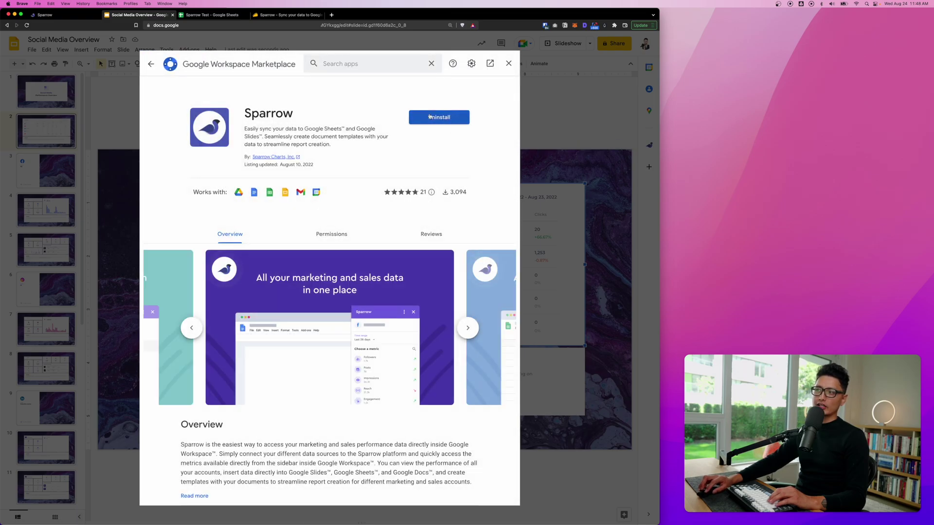
{"action": "left_click", "coordinate": [509, 65]}
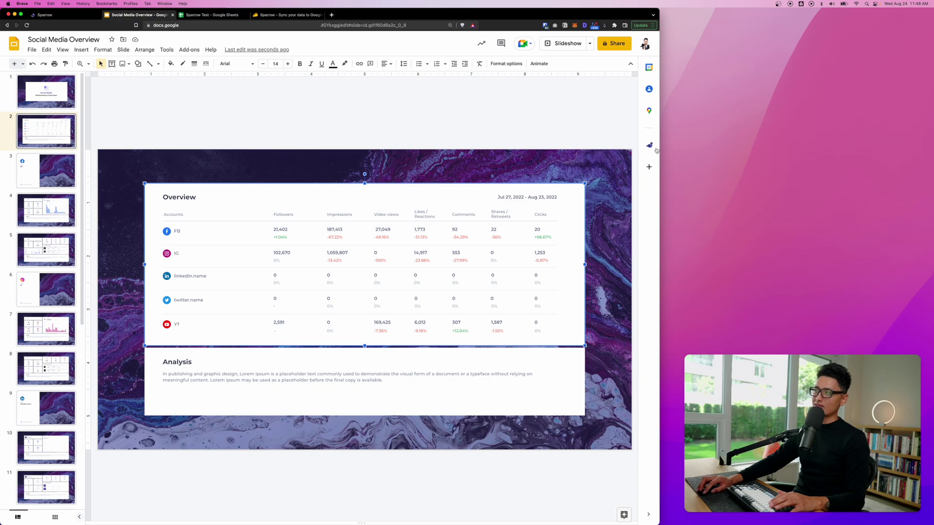
In Sparrow, start a new Social Media Overview refresh schedule set to Daily at 12:00 AM.
{"action": "left_click", "coordinate": [649, 515]}
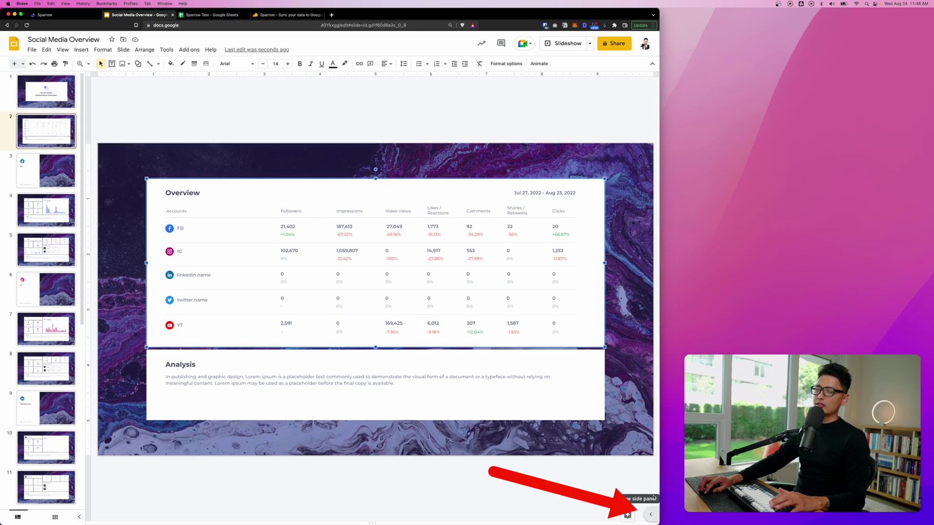
{"action": "left_click", "coordinate": [649, 514]}
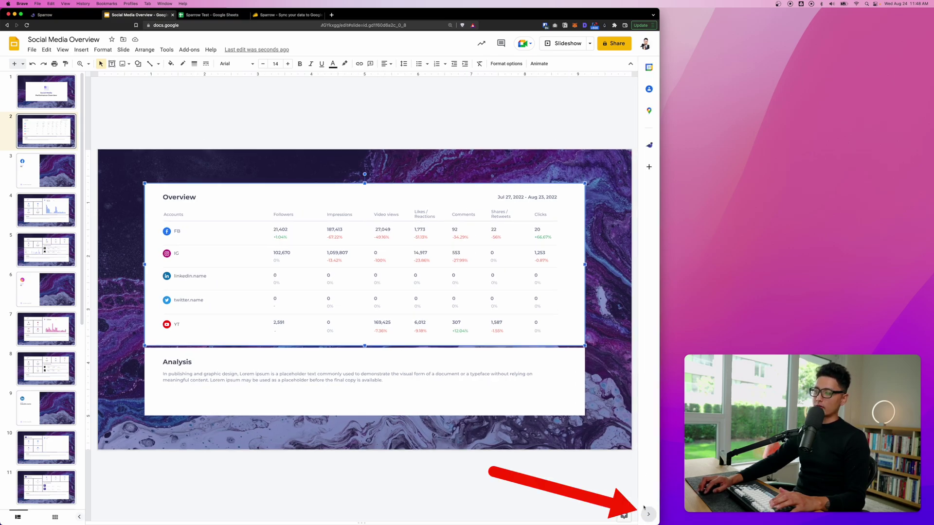
{"action": "left_click", "coordinate": [650, 145]}
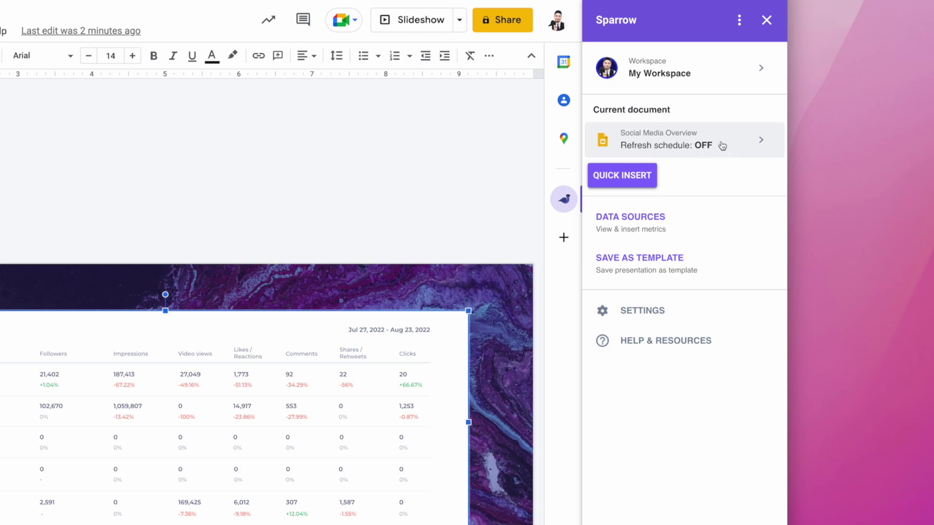
{"action": "left_click", "coordinate": [749, 146]}
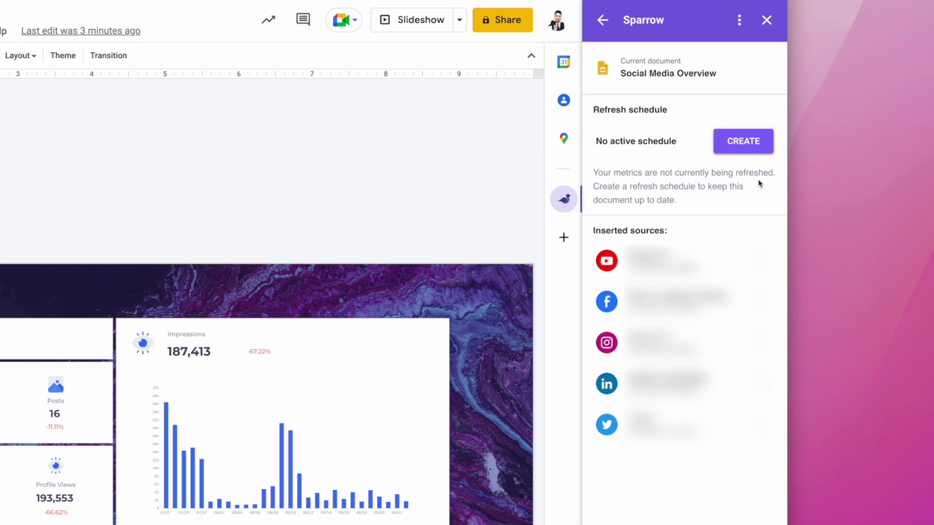
{"action": "left_click", "coordinate": [754, 145]}
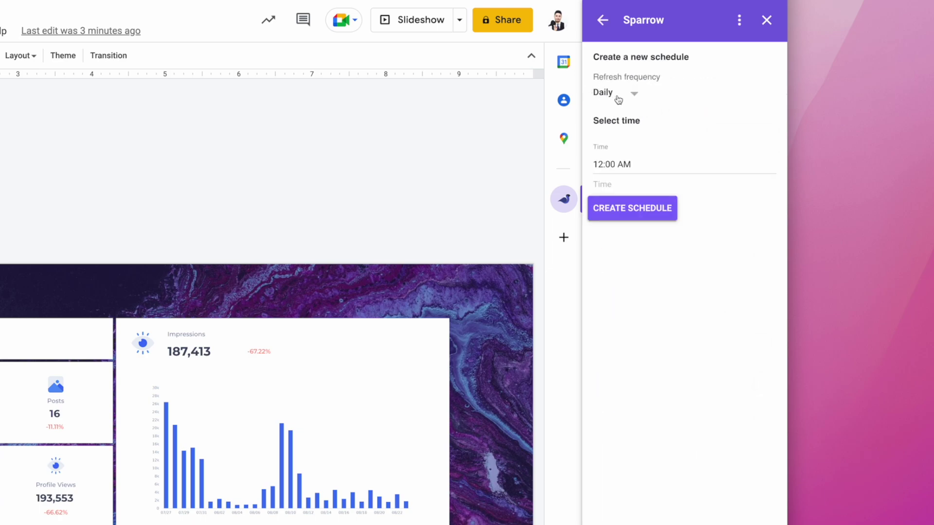
{"action": "left_click", "coordinate": [619, 100]}
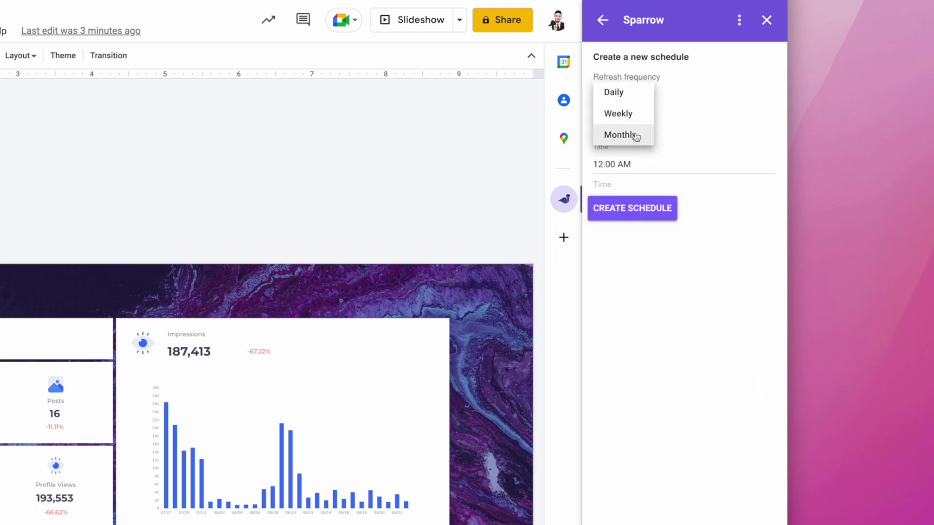
{"action": "left_click", "coordinate": [623, 78]}
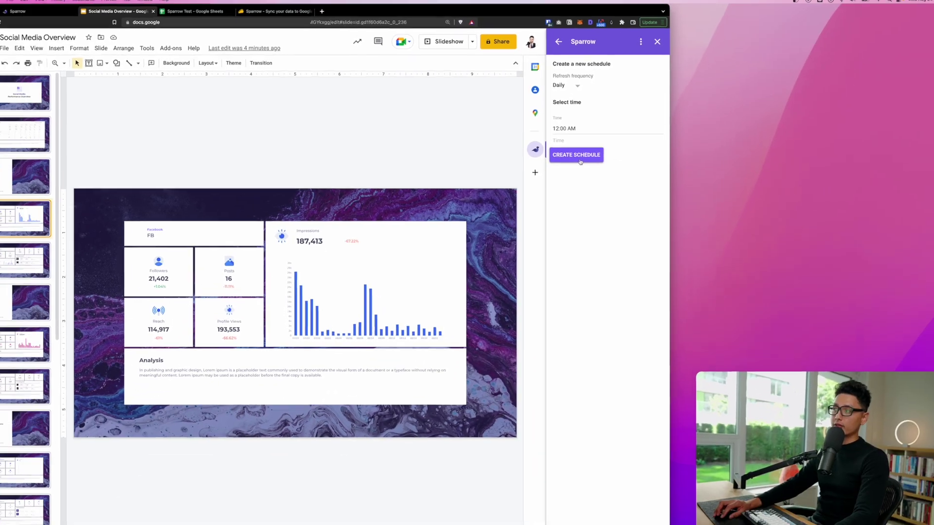
Save the Daily 12:00 AM refresh schedule and move the Thank You! heading lower.
{"action": "left_click", "coordinate": [643, 217]}
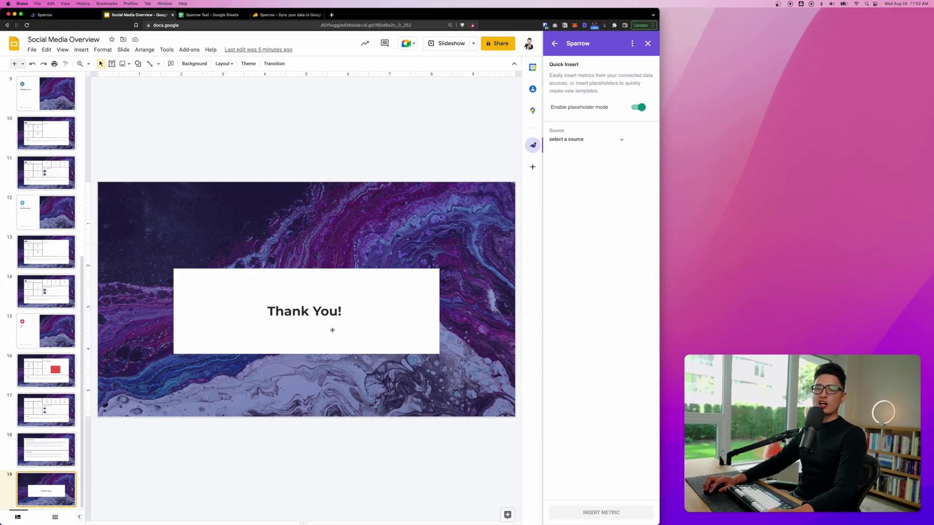
{"action": "left_click", "coordinate": [321, 313]}
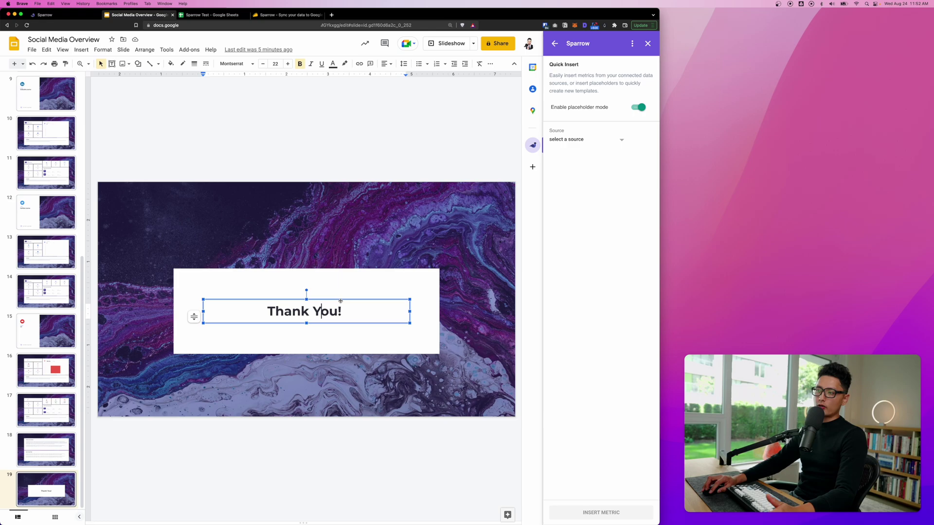
{"action": "left_click_drag", "start_coordinate": [339, 300], "coordinate": [341, 323]}
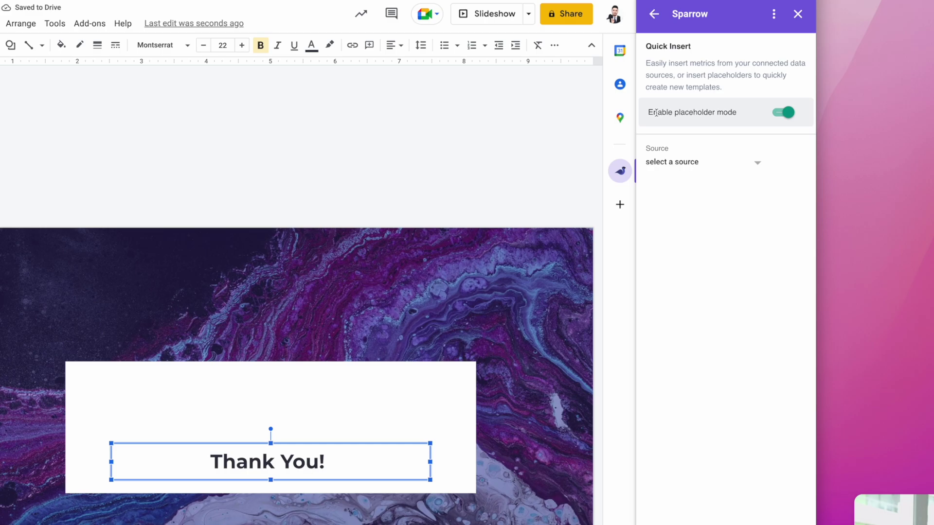
Insert the LinkedIn Account Metrics Profile Views value (1,828) and place it above Thank You!
{"action": "left_click", "coordinate": [757, 162]}
{"action": "left_click", "coordinate": [691, 368]}
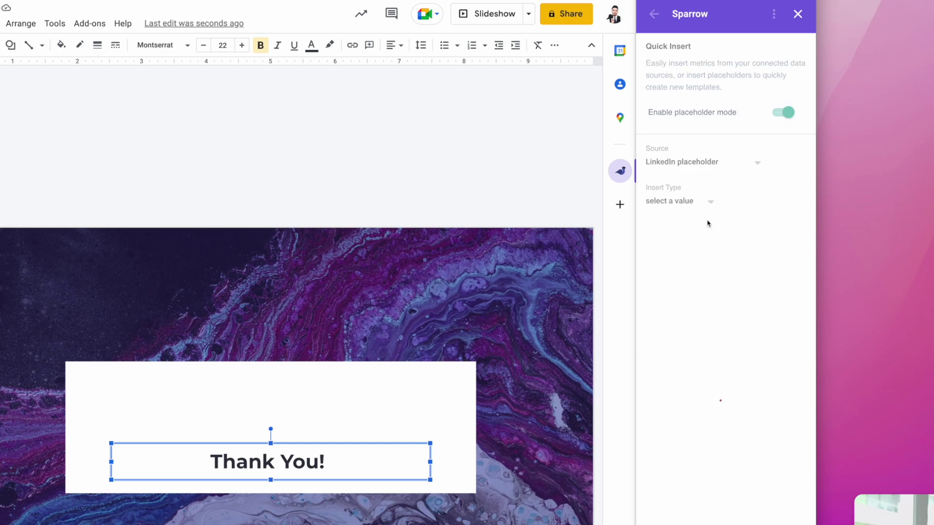
{"action": "left_click", "coordinate": [698, 203]}
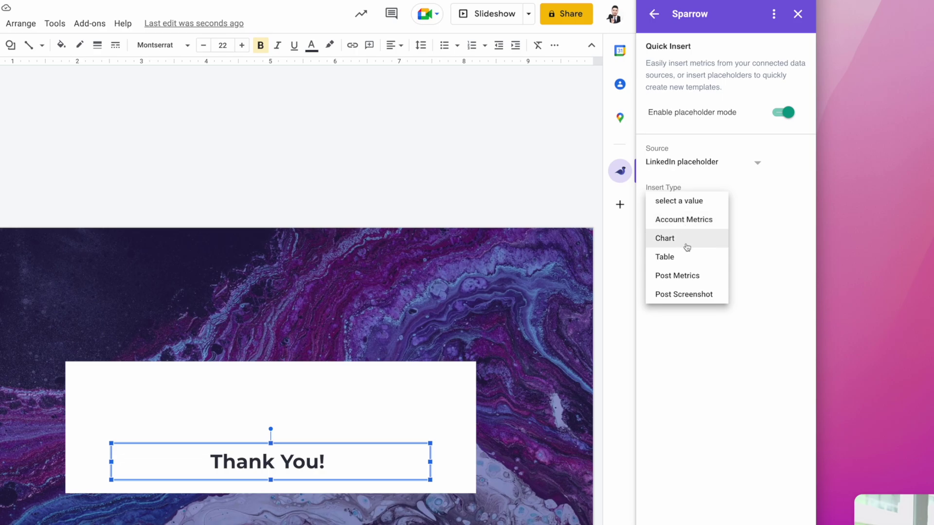
{"action": "left_click", "coordinate": [699, 219]}
{"action": "left_click", "coordinate": [694, 232]}
{"action": "left_click", "coordinate": [691, 463]}
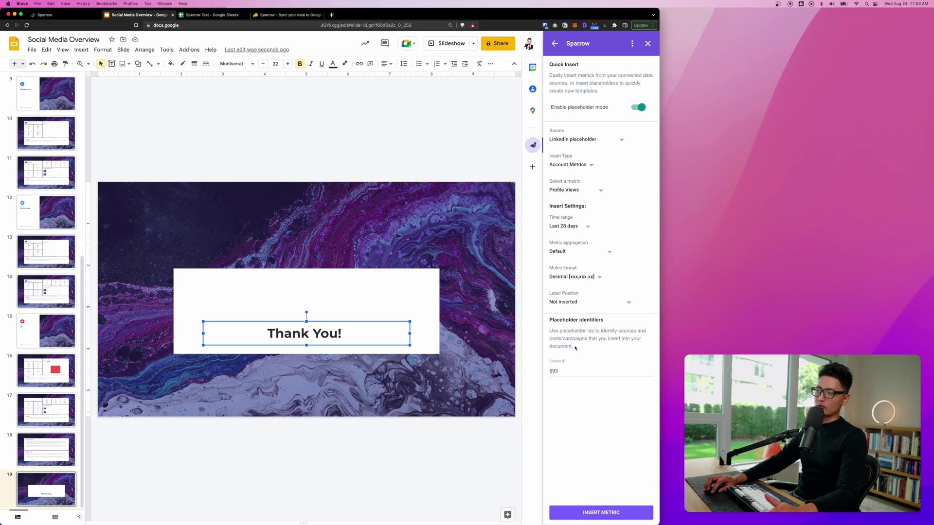
{"action": "left_click", "coordinate": [609, 512]}
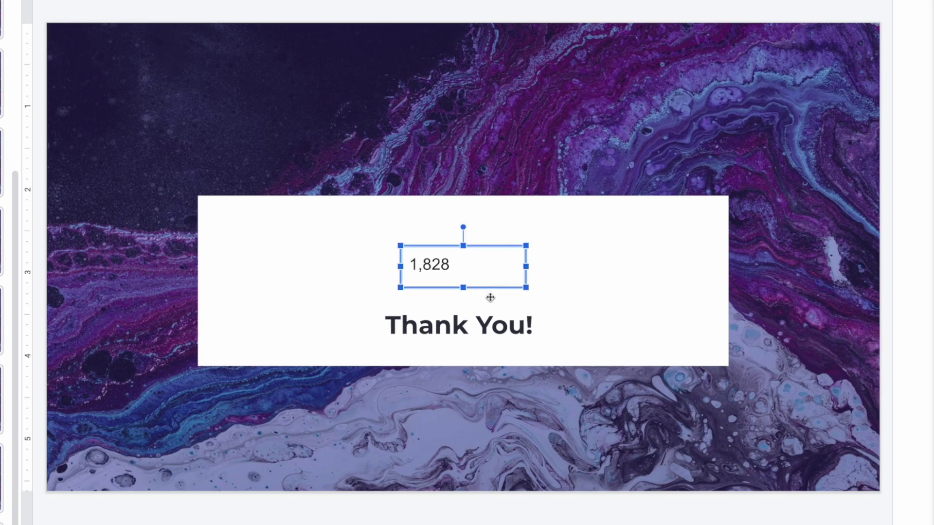
{"action": "left_click_drag", "start_coordinate": [506, 251], "coordinate": [501, 250]}
Finish placing the 1,828 metric and copy the deck's view-only share link.
{"action": "left_click", "coordinate": [453, 286]}
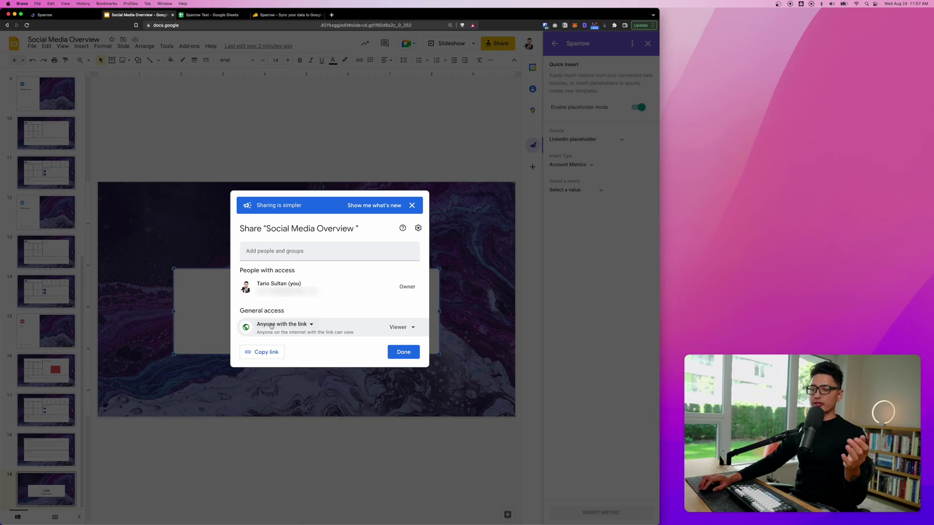
{"action": "left_click", "coordinate": [265, 353]}
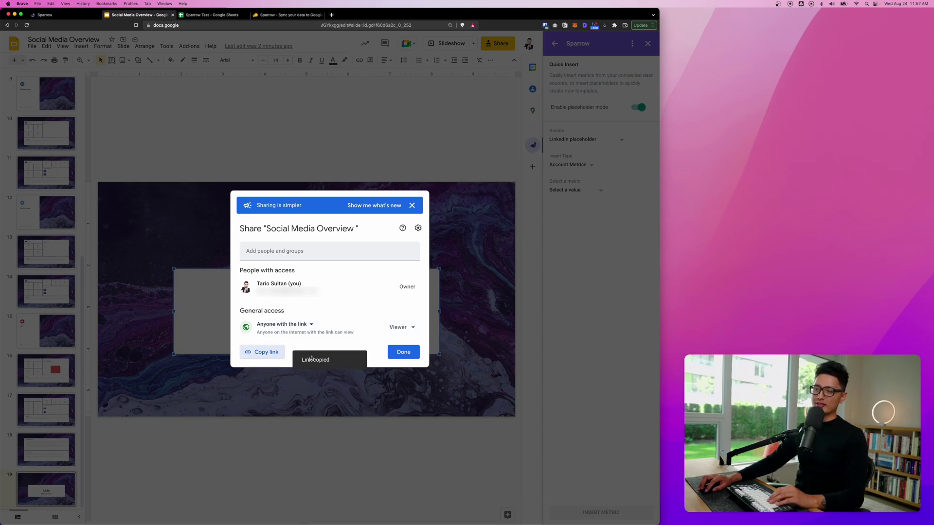
Open the shared deck link in a new private window and view slide 3.
{"action": "key", "text": "super+shift+n"}
{"action": "key", "text": "super+v"}
{"action": "key", "text": "Return"}
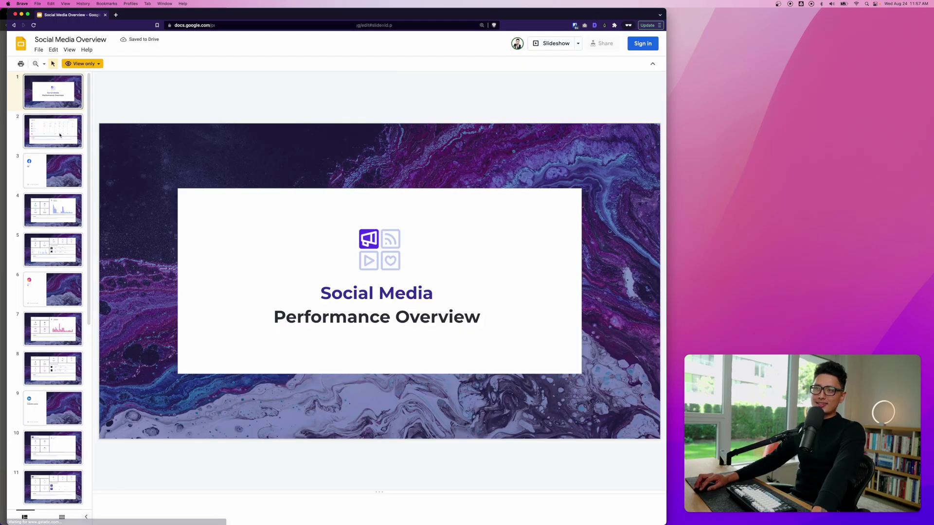
{"action": "left_click", "coordinate": [61, 174]}
Advance the view-only deck to slide 4.
{"action": "key", "text": "Down"}
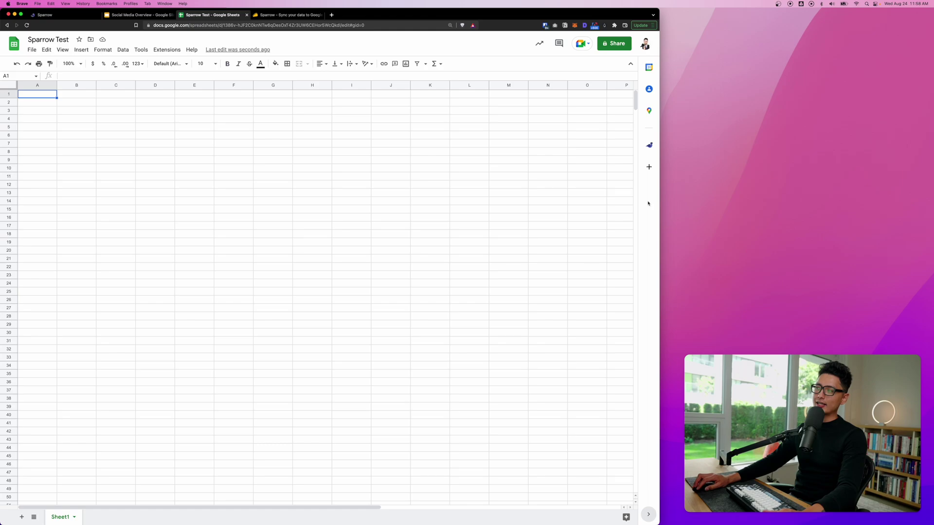
From Sparrow's YouTube data source, insert the Followers metric (2591) into cell A1.
{"action": "left_click", "coordinate": [649, 145]}
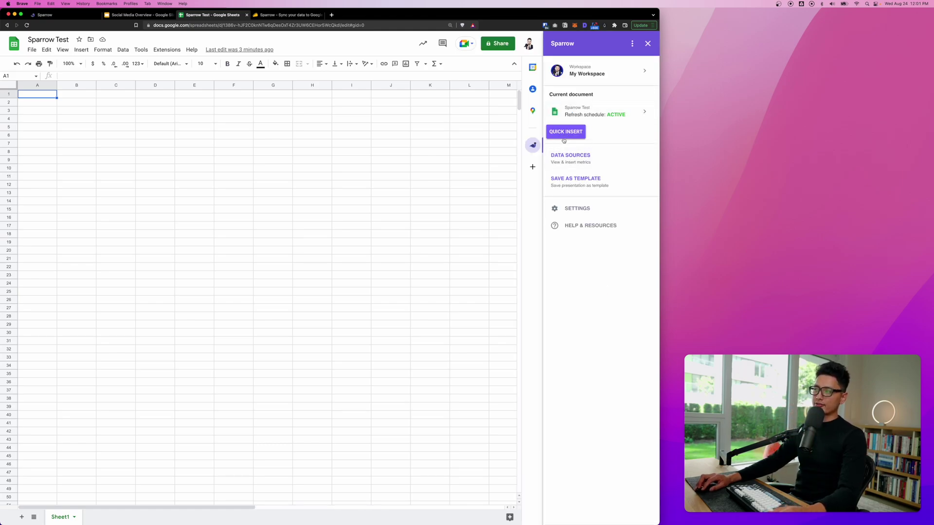
{"action": "left_click", "coordinate": [578, 164]}
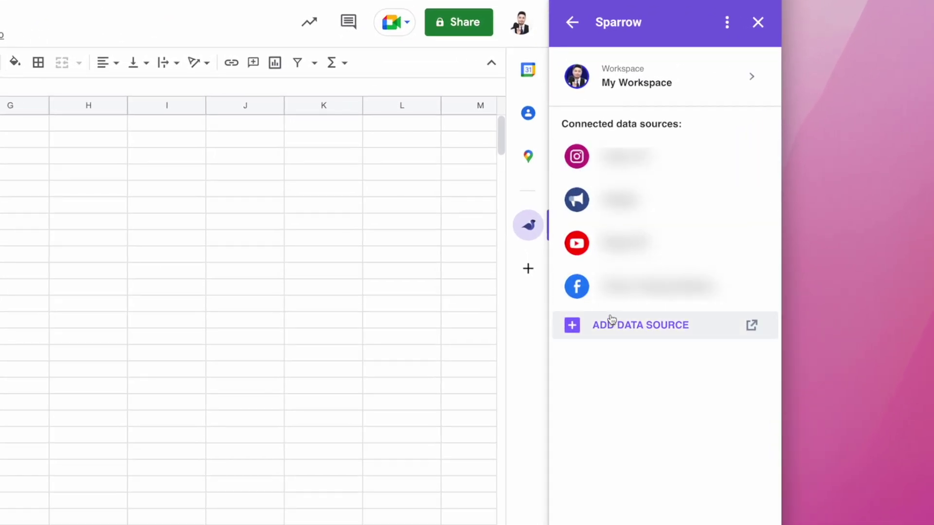
{"action": "left_click", "coordinate": [622, 243]}
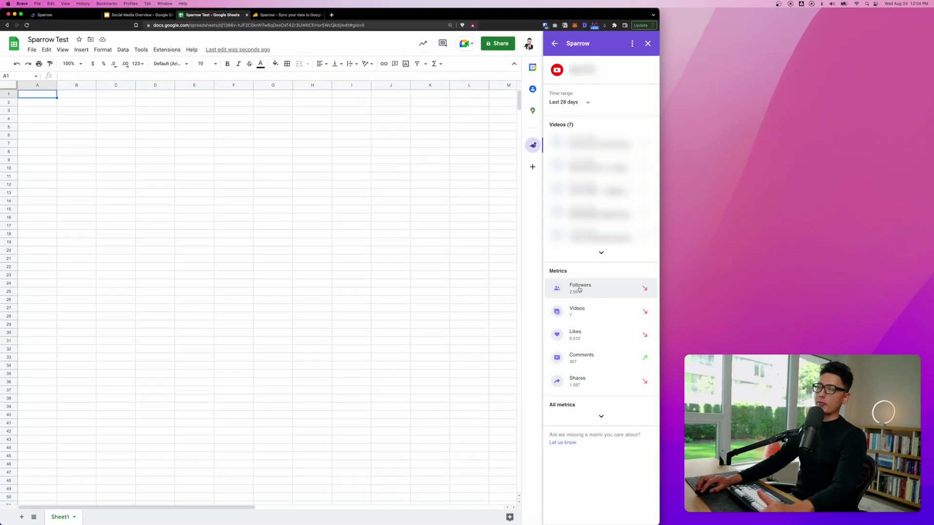
{"action": "left_click", "coordinate": [615, 290]}
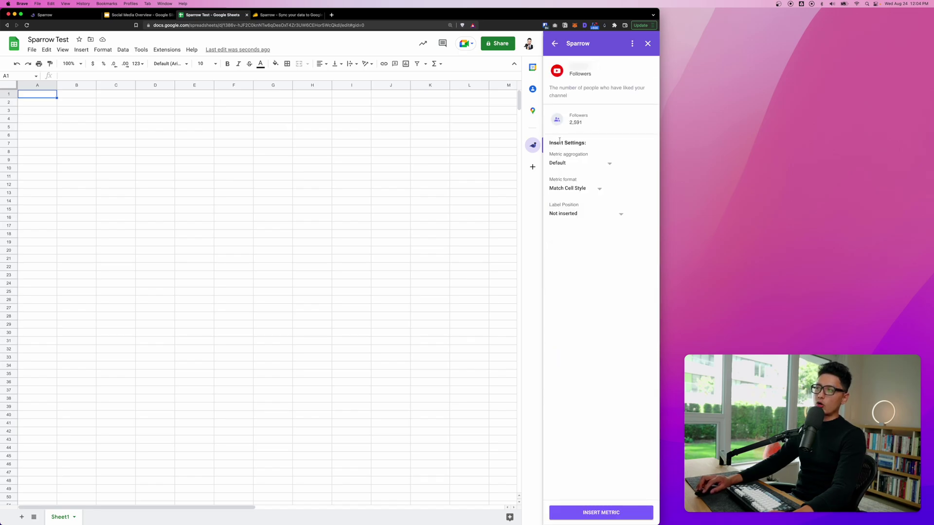
{"action": "left_click", "coordinate": [579, 513]}
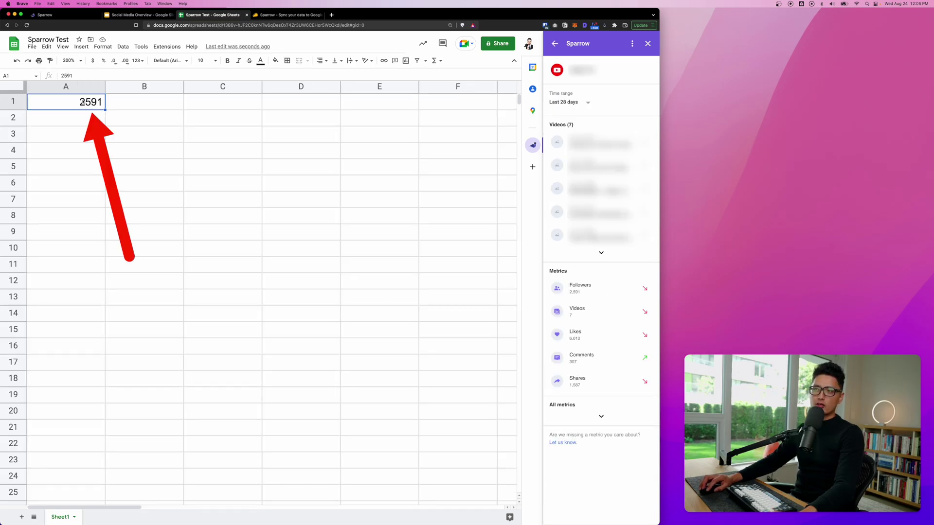